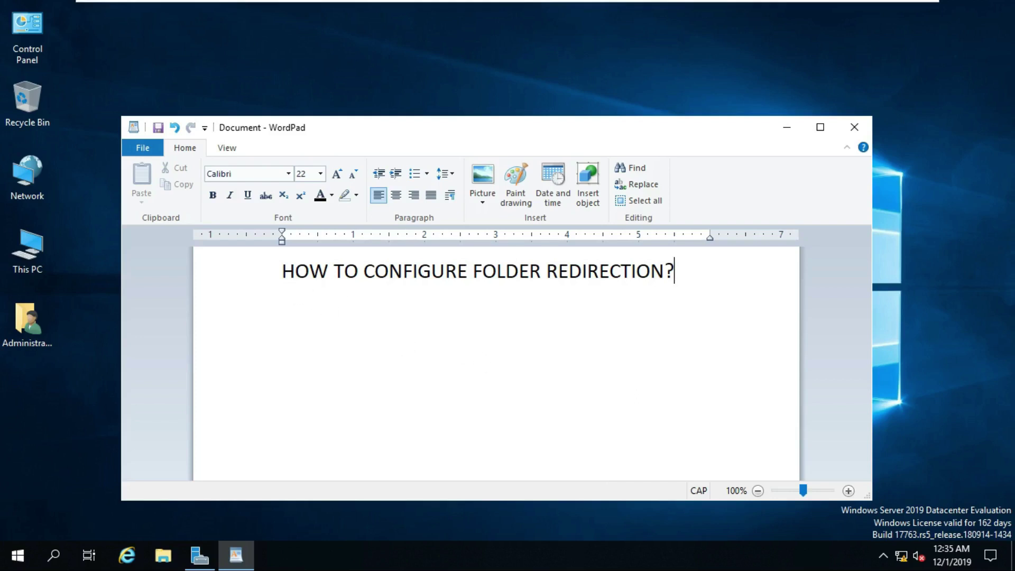
Minimize WordPad, restore Server Manager and show its Tools menu of administrative consoles
{"action": "left_click", "coordinate": [786, 127]}
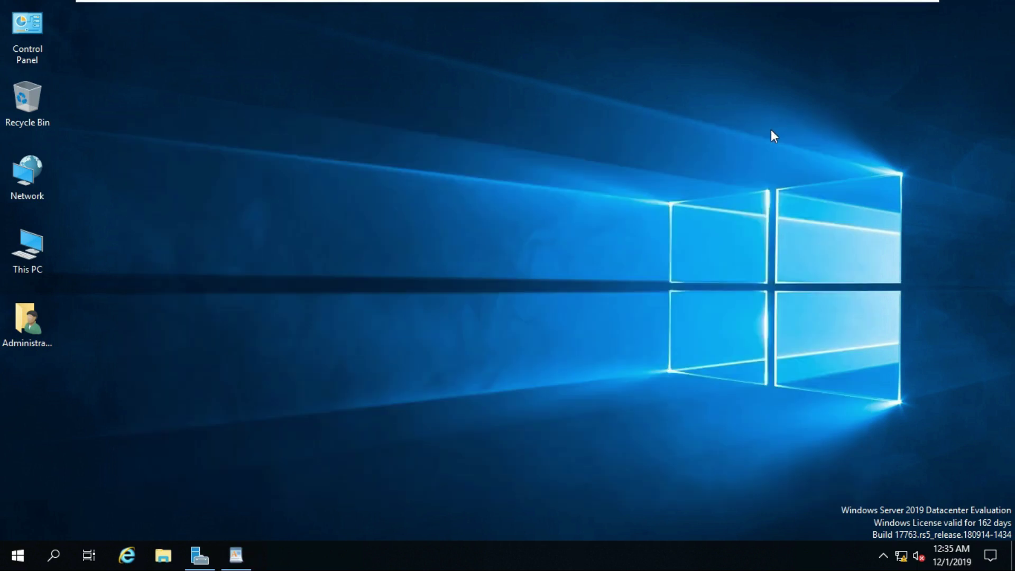
{"action": "left_click", "coordinate": [198, 555]}
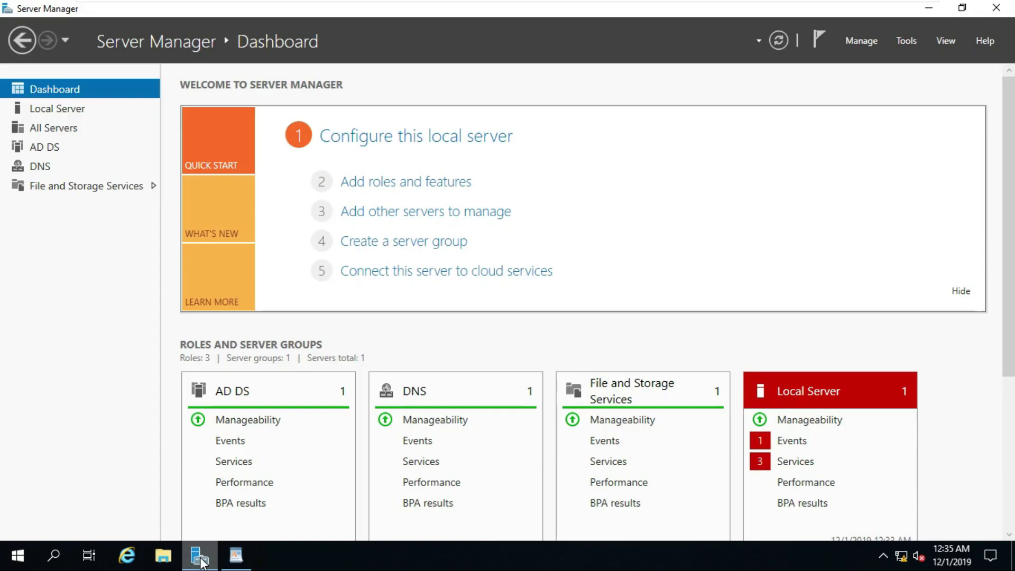
{"action": "left_click", "coordinate": [901, 38]}
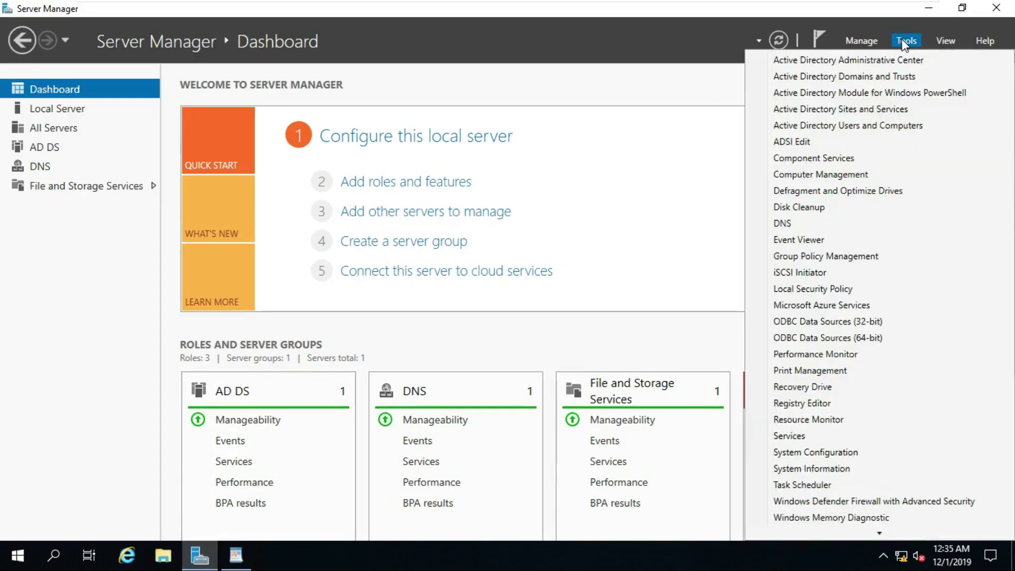
Launch Active Directory Users and Computers and start a new user in the Users container
{"action": "left_click", "coordinate": [873, 127]}
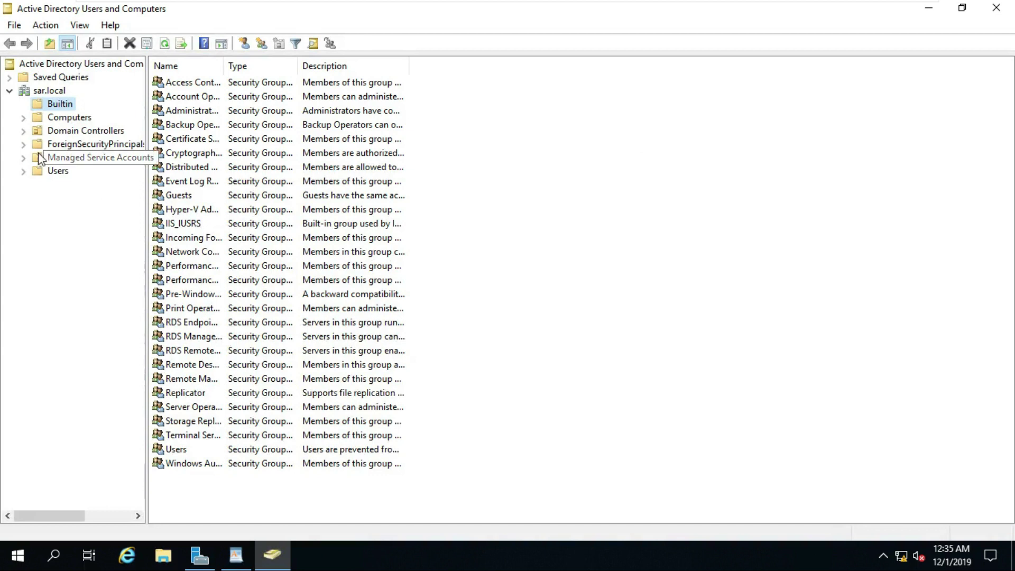
{"action": "left_click", "coordinate": [63, 173]}
{"action": "right_click", "coordinate": [67, 172]}
{"action": "mouse_move", "coordinate": [102, 219]}
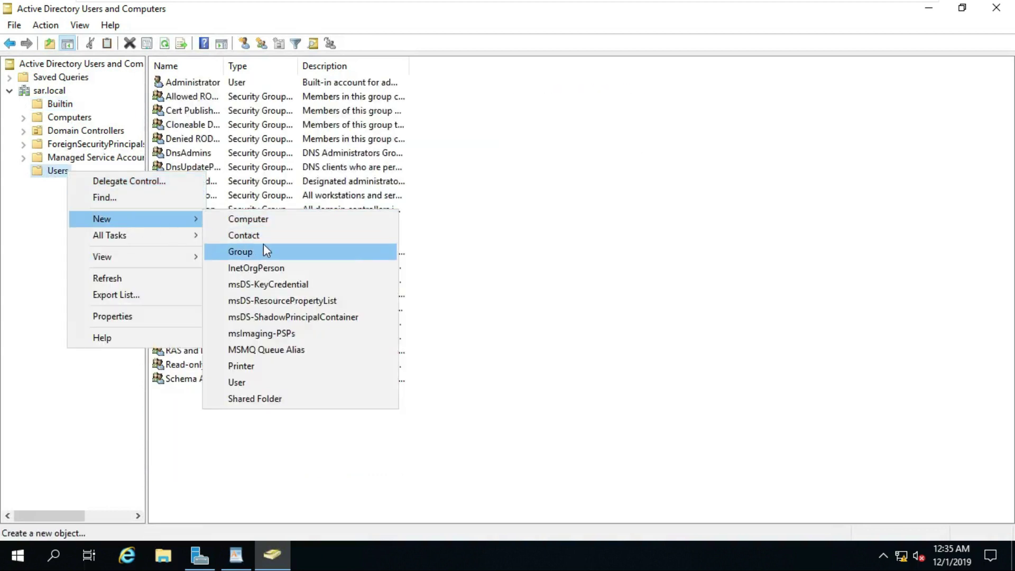
{"action": "left_click", "coordinate": [278, 385]}
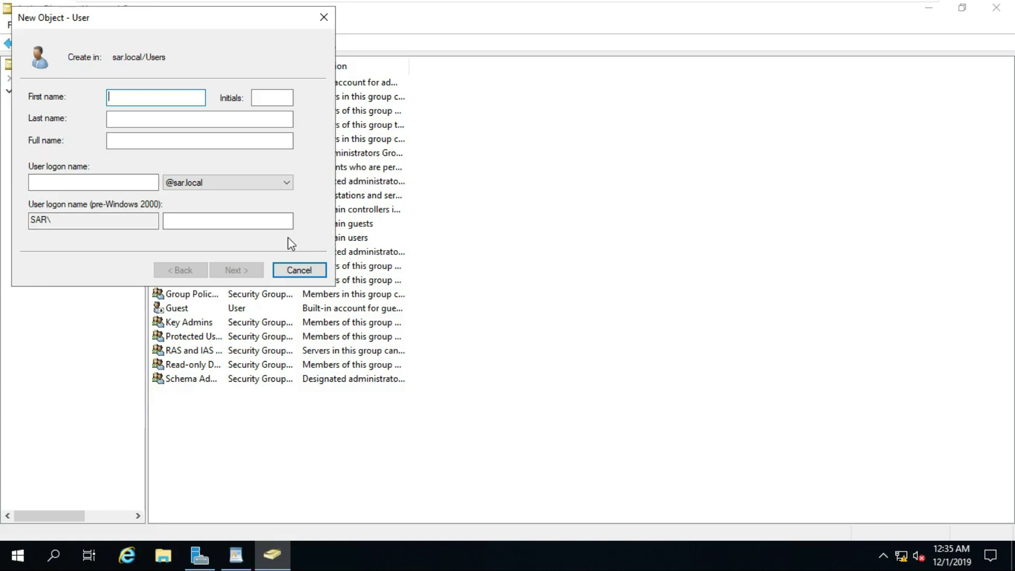
{"action": "type", "text": "deepak"}
Create user deepak with a password the user cannot change and that never expires
{"action": "key", "text": "Tab"}
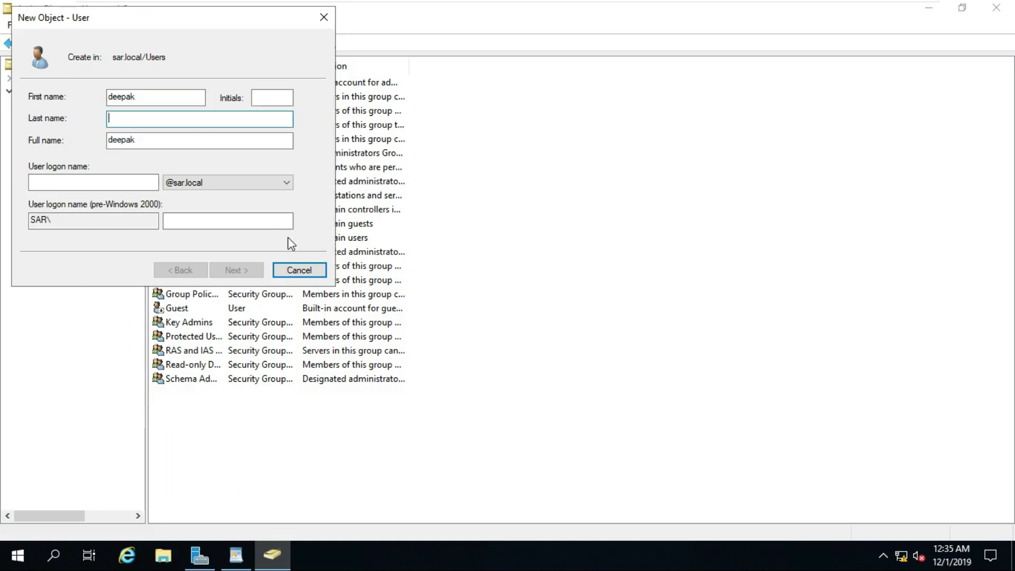
{"action": "key", "text": "Tab"}
{"action": "key", "text": "Tab"}
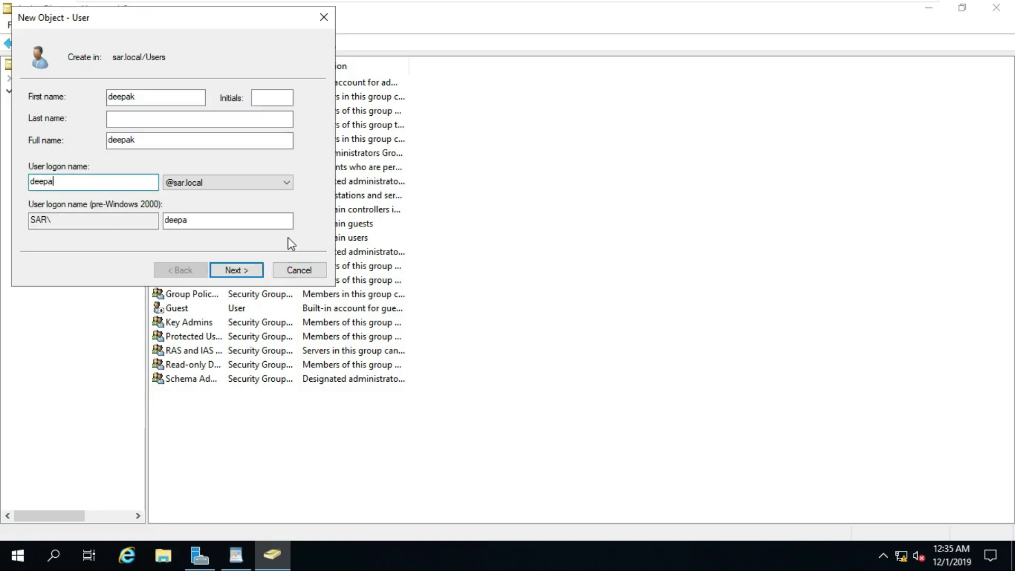
{"action": "left_click", "coordinate": [238, 270]}
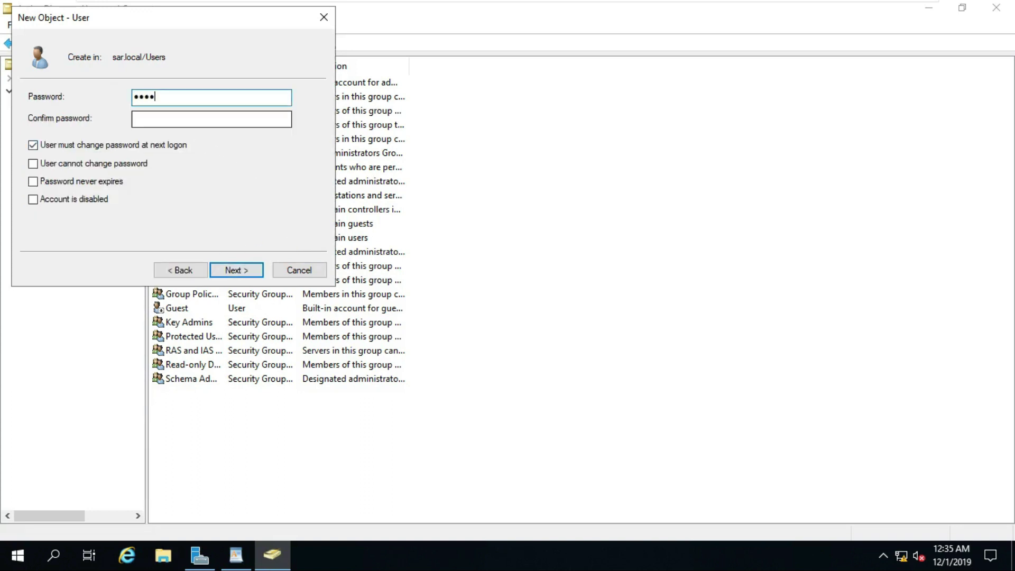
{"action": "key", "text": "Tab"}
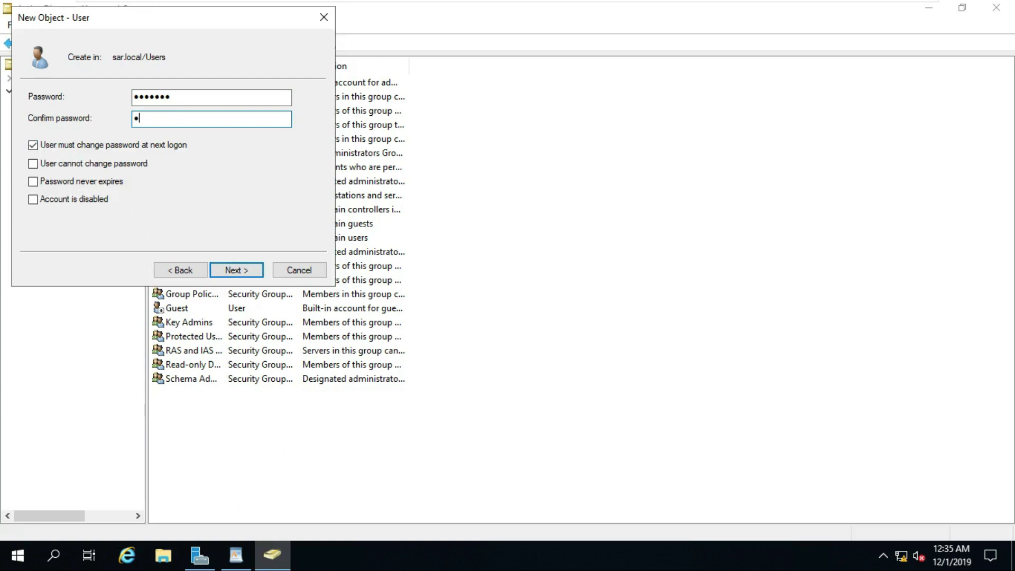
{"action": "left_click", "coordinate": [109, 145]}
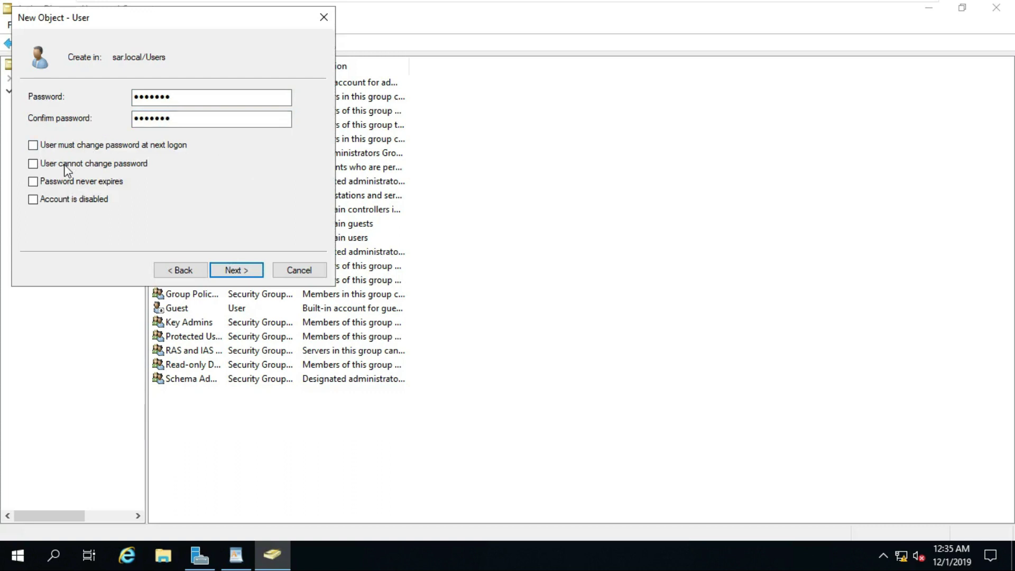
{"action": "left_click", "coordinate": [68, 164]}
{"action": "left_click", "coordinate": [239, 272]}
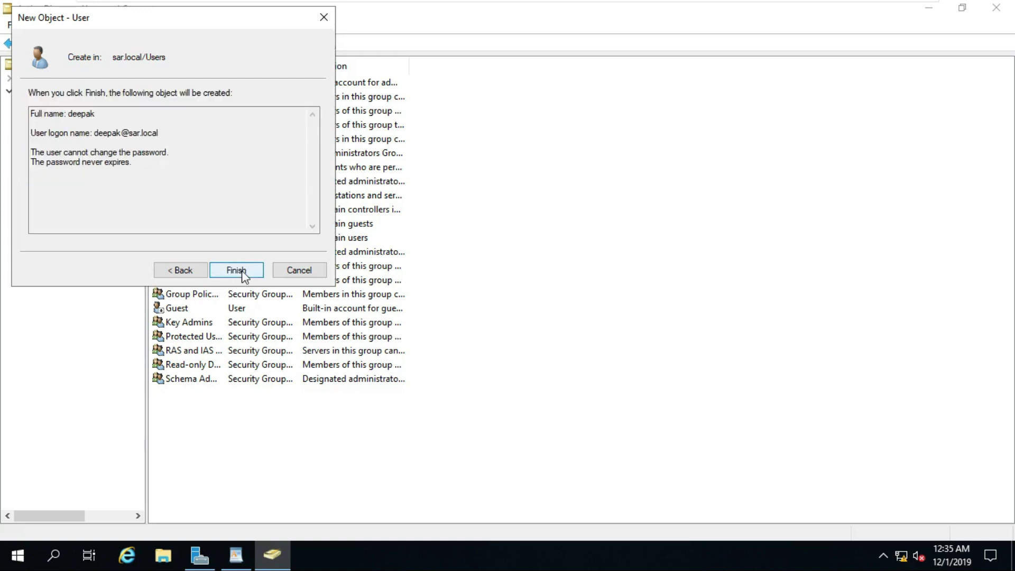
{"action": "left_click", "coordinate": [240, 275]}
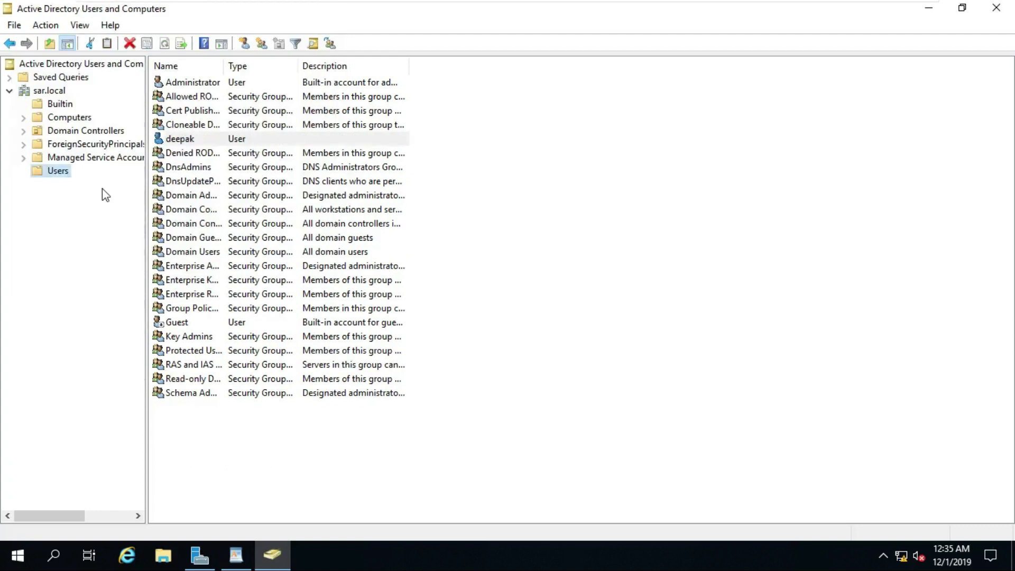
Start another new user in the Users container with the logon name rohit
{"action": "right_click", "coordinate": [60, 171]}
{"action": "mouse_move", "coordinate": [92, 214]}
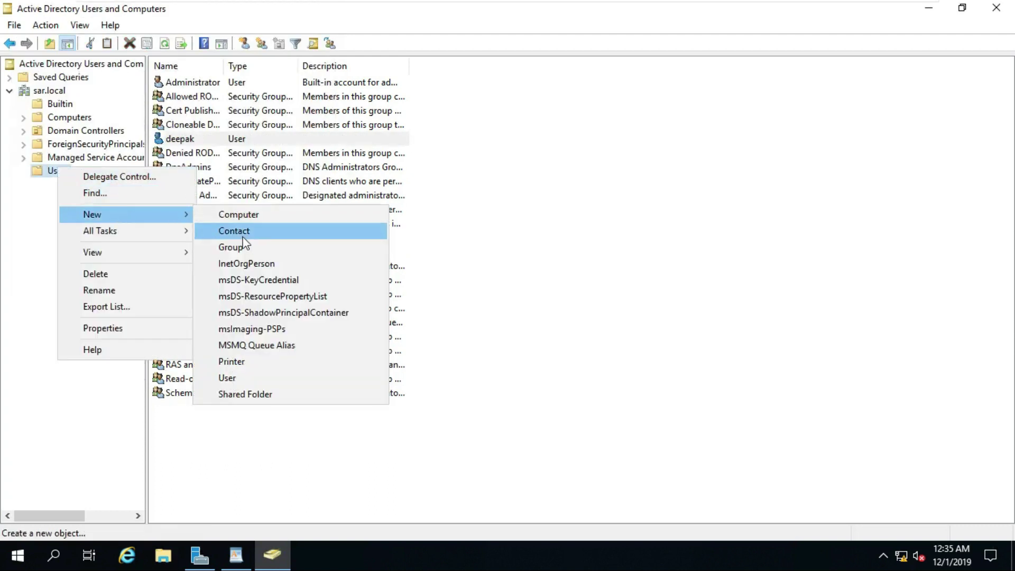
{"action": "left_click", "coordinate": [252, 376]}
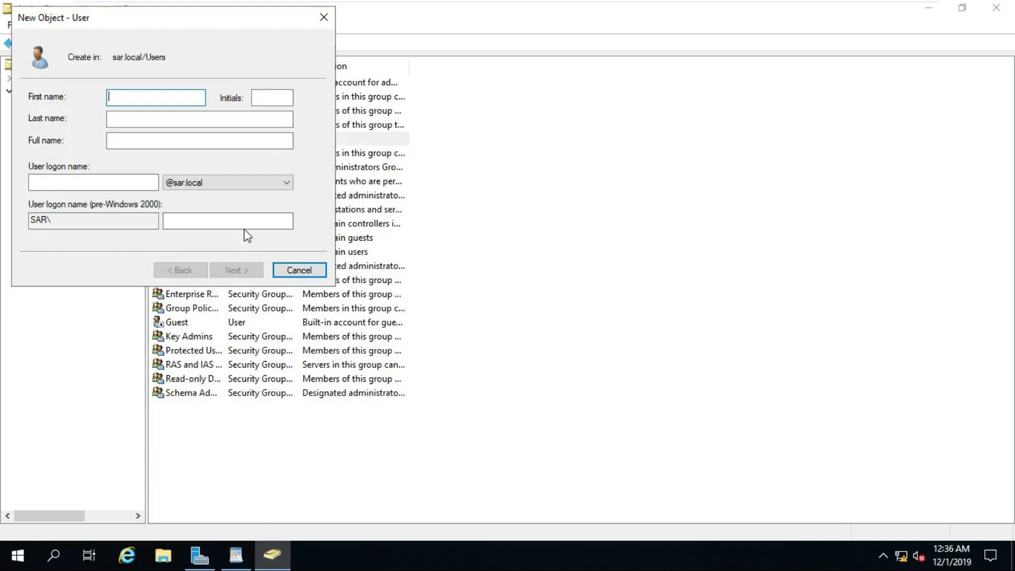
{"action": "type", "text": "rohit"}
{"action": "left_click", "coordinate": [88, 183]}
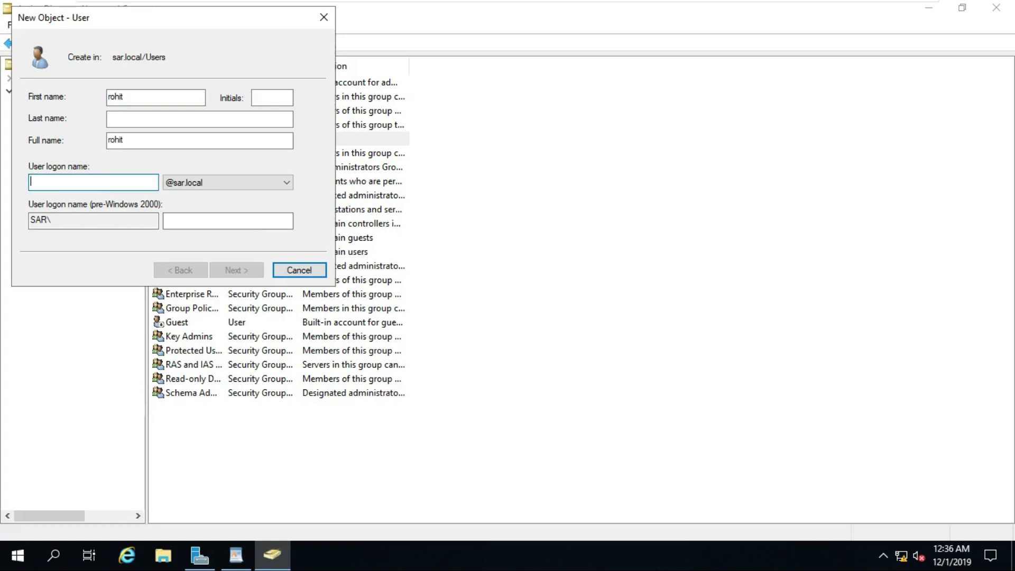
{"action": "type", "text": "rohit"}
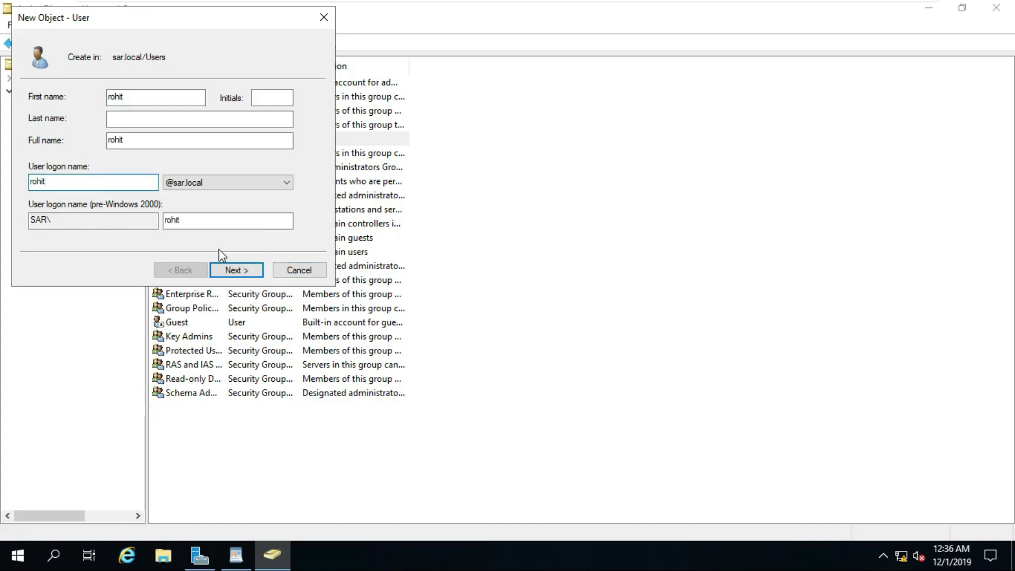
{"action": "left_click", "coordinate": [230, 270]}
{"action": "type", "text": "**"}
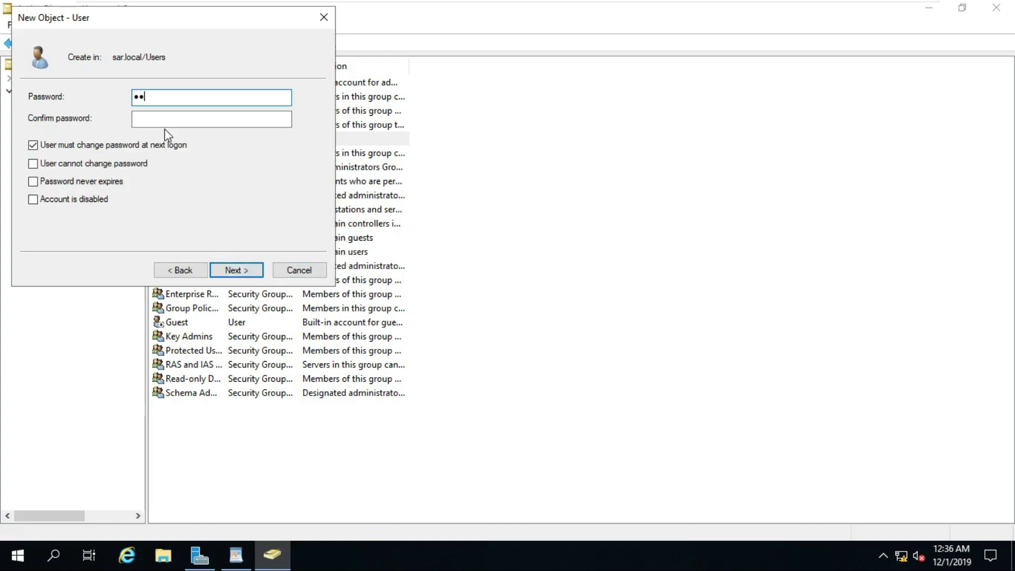
{"action": "type", "text": "*****"}
Give rohit a password that cannot be changed and never expires, and finish the account
{"action": "key", "text": "Tab"}
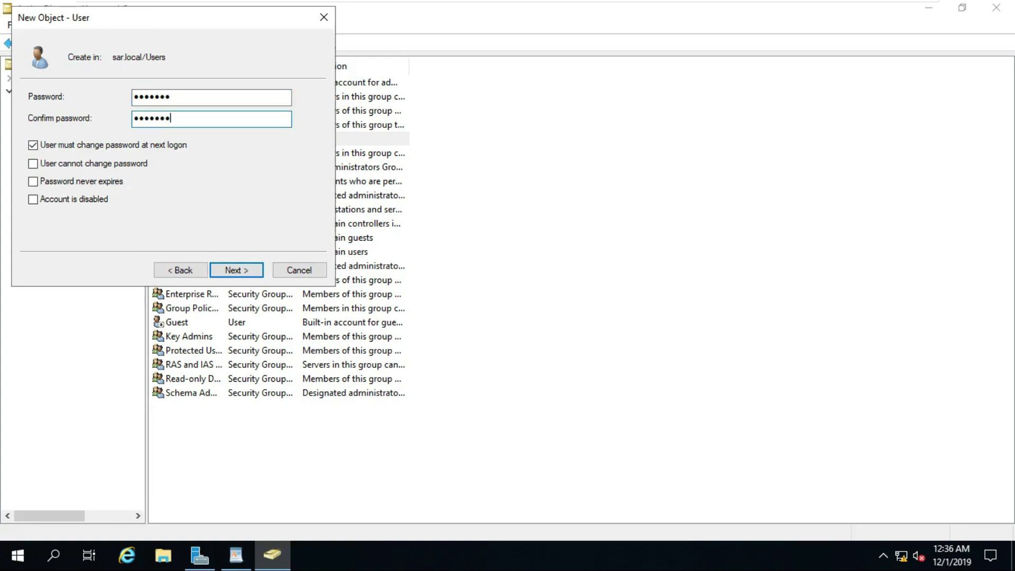
{"action": "left_click", "coordinate": [32, 146]}
{"action": "left_click", "coordinate": [33, 164]}
{"action": "left_click", "coordinate": [32, 180]}
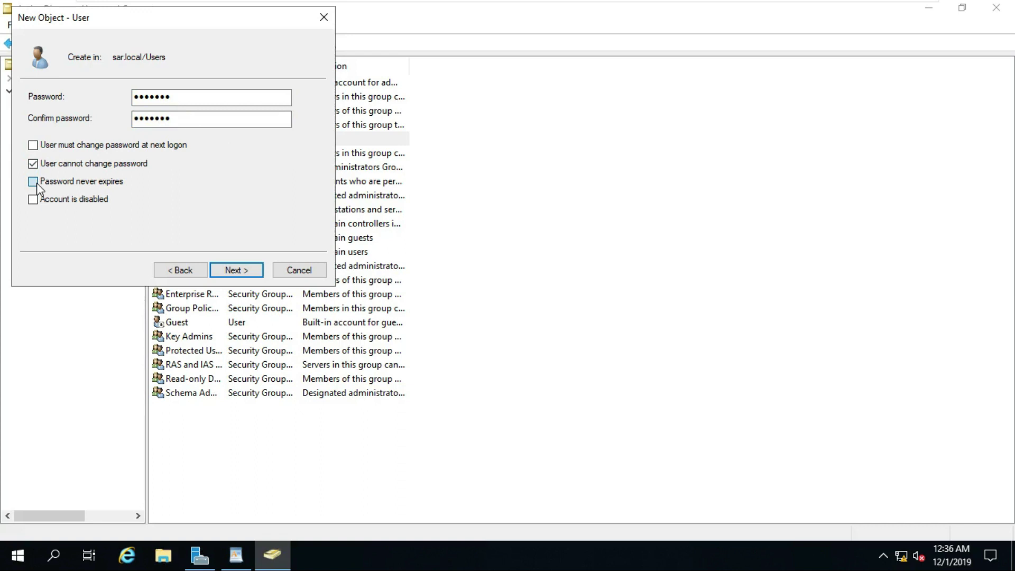
{"action": "left_click", "coordinate": [237, 268]}
{"action": "left_click", "coordinate": [238, 271]}
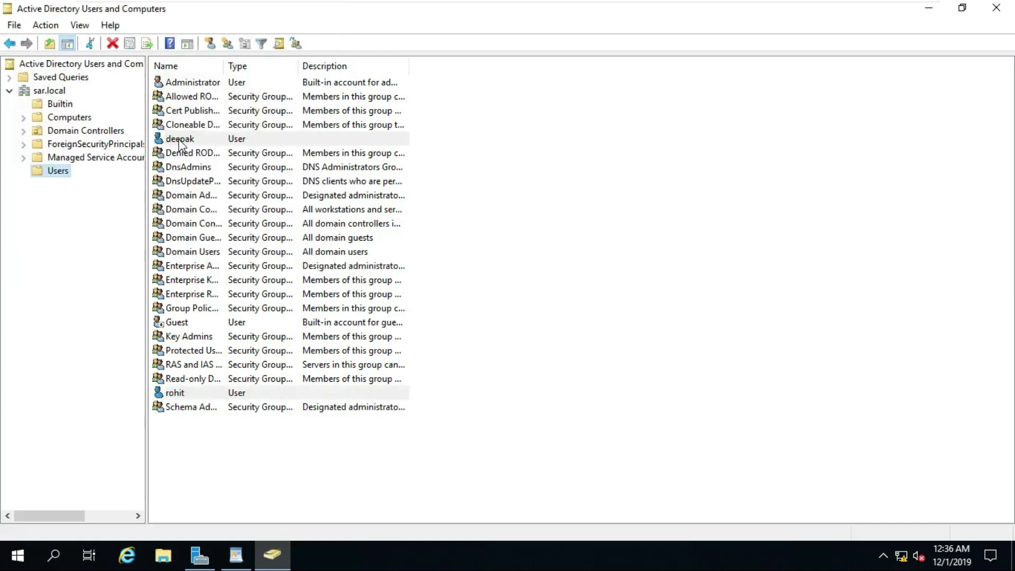
{"action": "left_click", "coordinate": [177, 394]}
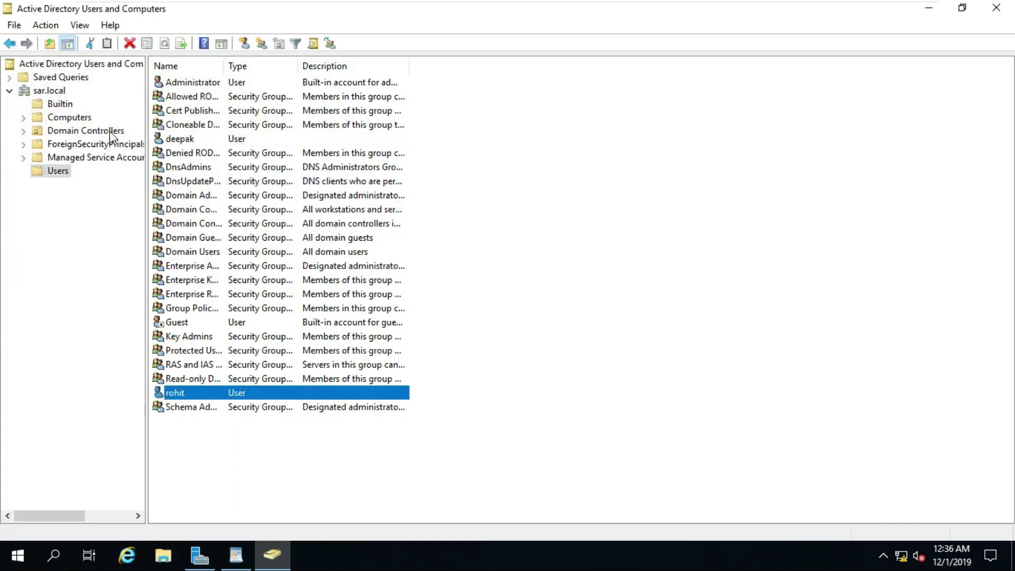
Create the global security group FolderRedirection in the Builtin container and select it
{"action": "left_click", "coordinate": [60, 106]}
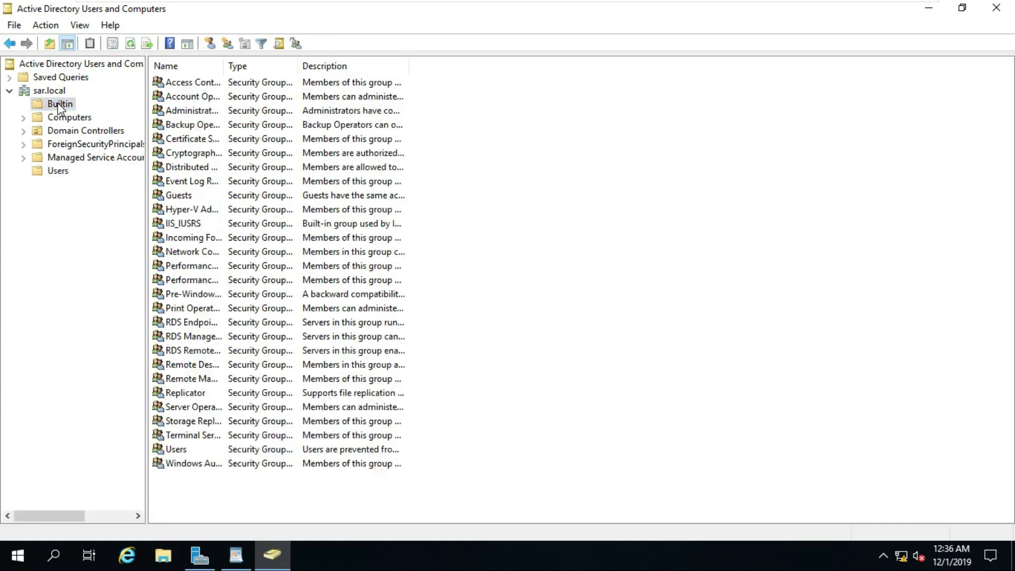
{"action": "right_click", "coordinate": [60, 106]}
{"action": "mouse_move", "coordinate": [103, 135]}
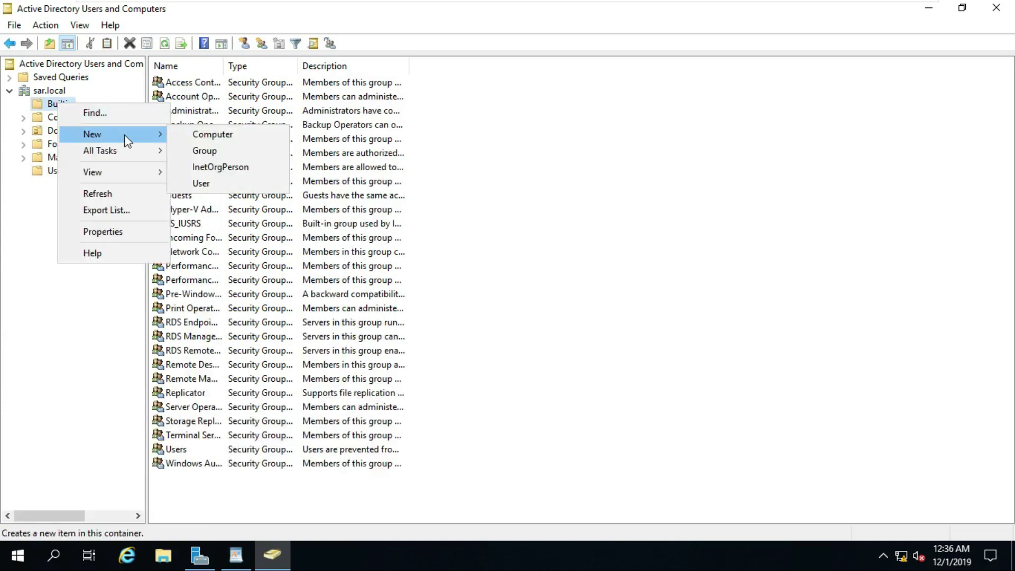
{"action": "left_click", "coordinate": [210, 151]}
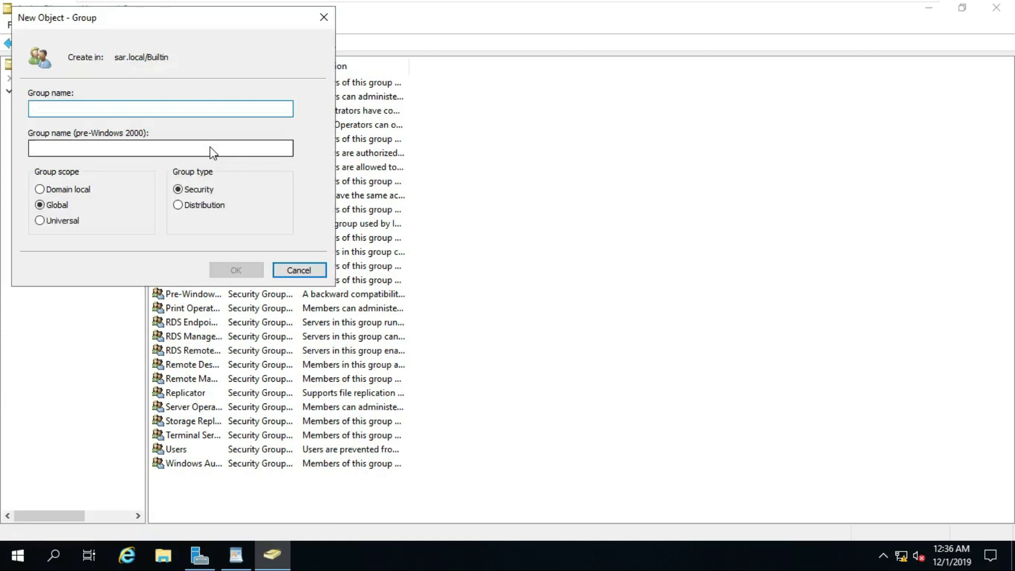
{"action": "type", "text": "Fo"}
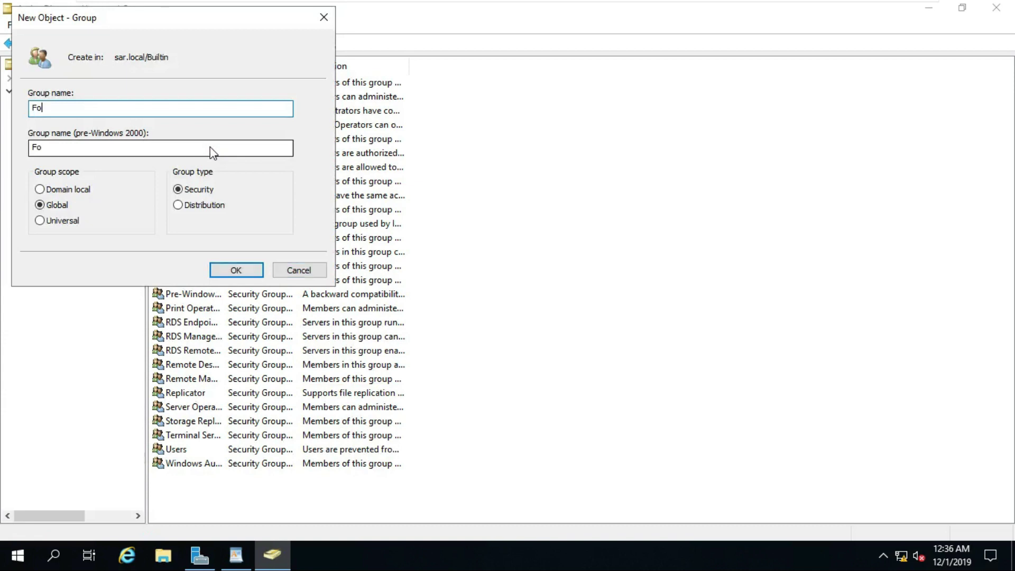
{"action": "type", "text": "lderR"}
{"action": "type", "text": "edirect"}
{"action": "type", "text": "ion"}
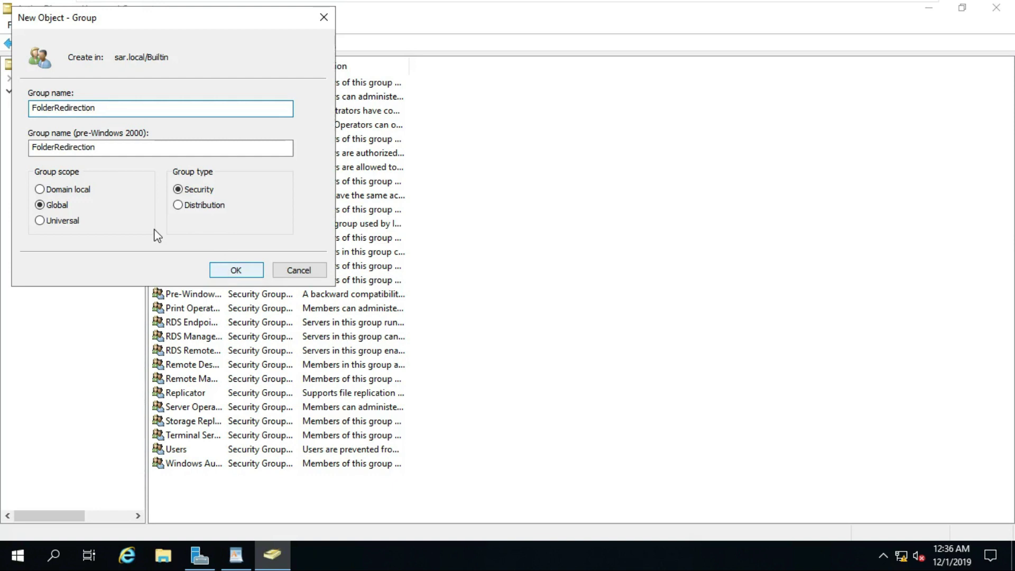
{"action": "left_click", "coordinate": [216, 270]}
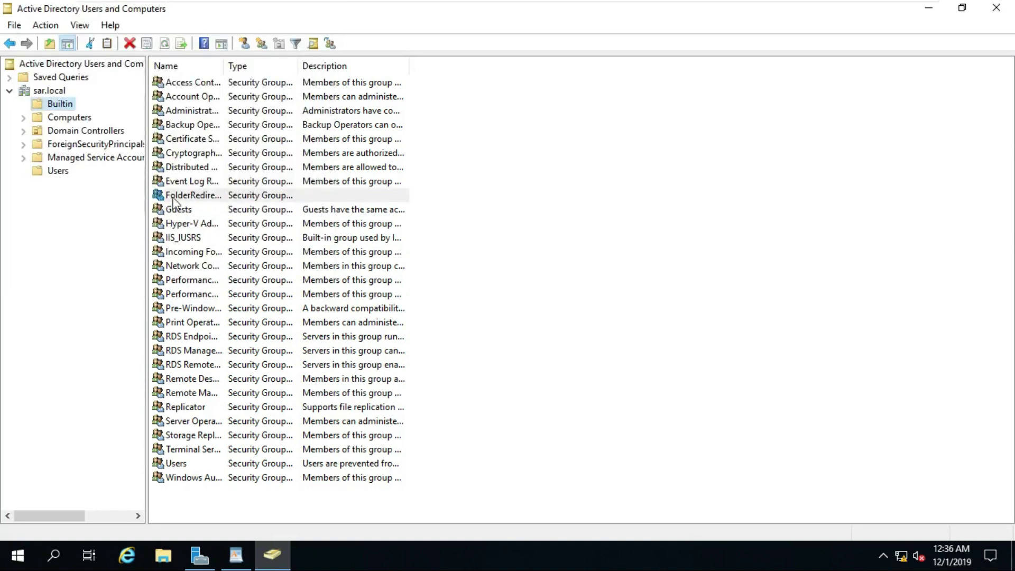
{"action": "left_click", "coordinate": [197, 199]}
{"action": "right_click", "coordinate": [199, 202]}
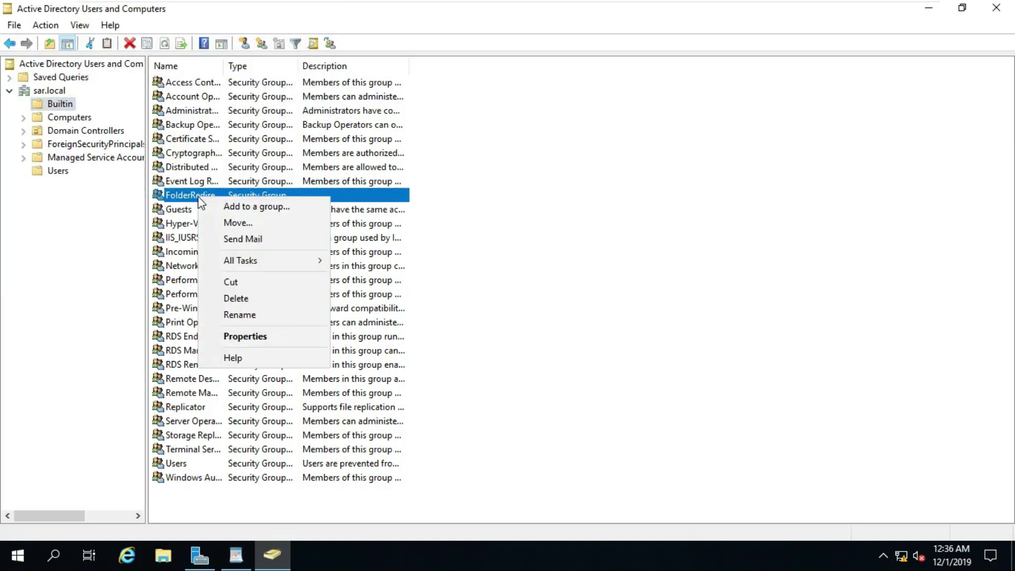
Add deepak and rohit as members of the FolderRedirection group
{"action": "left_click", "coordinate": [248, 337]}
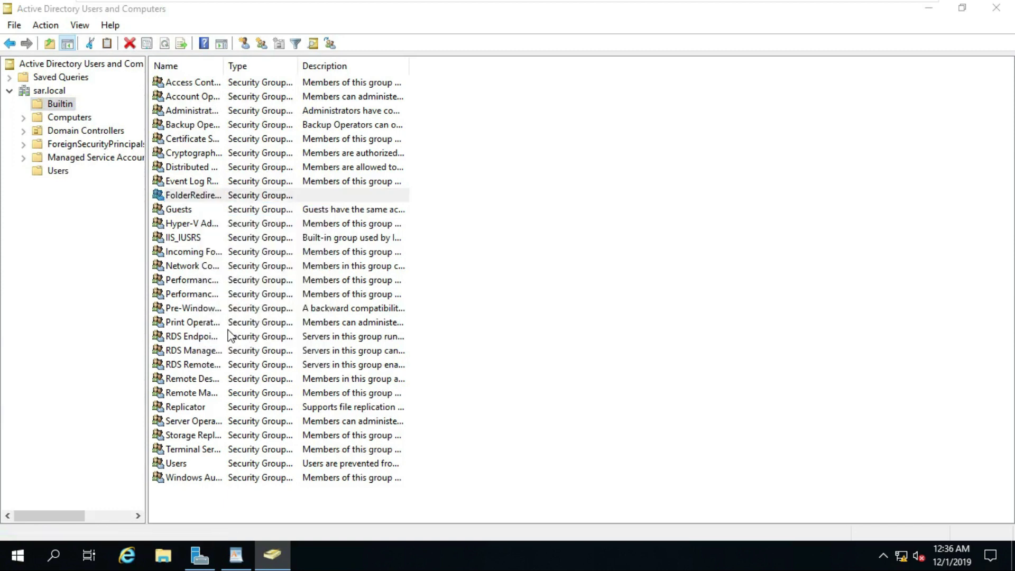
{"action": "left_click", "coordinate": [428, 137]}
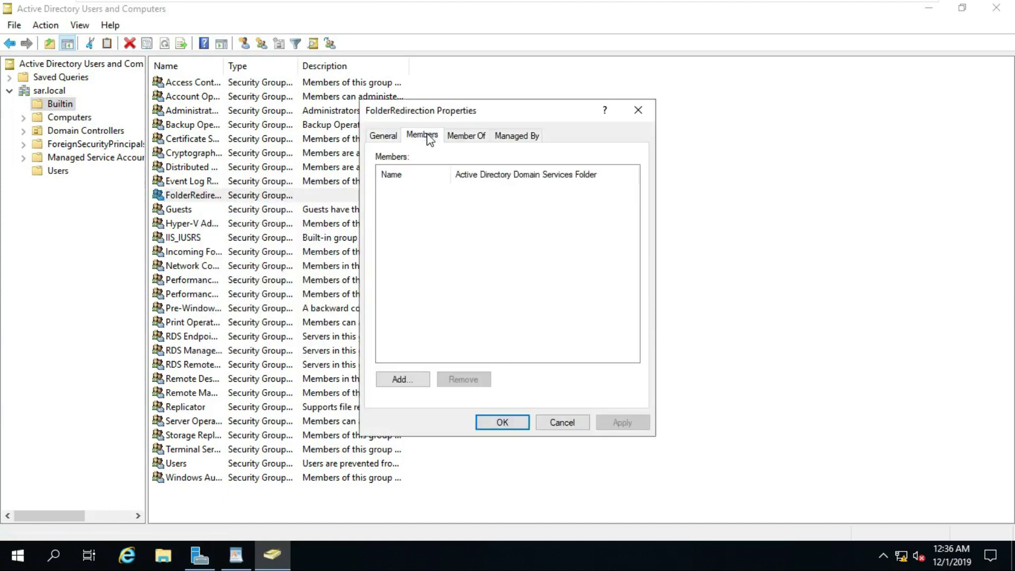
{"action": "left_click", "coordinate": [403, 381]}
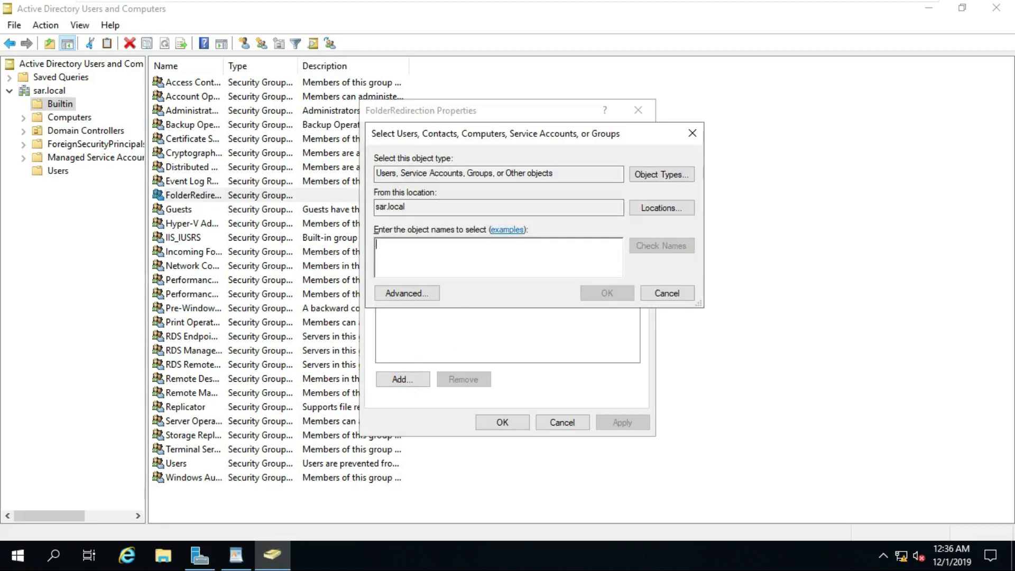
{"action": "type", "text": "deepak"}
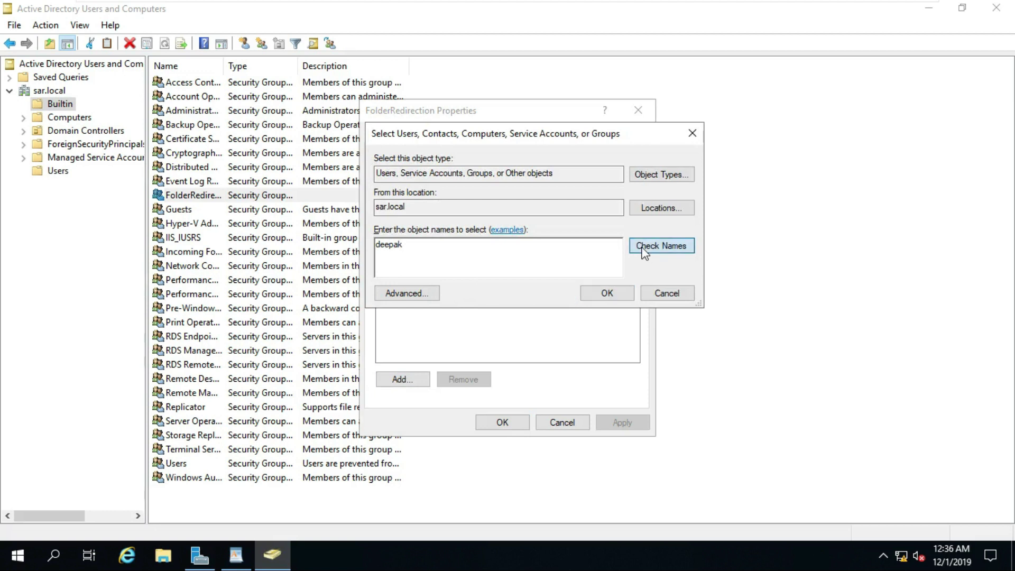
{"action": "left_click", "coordinate": [640, 249]}
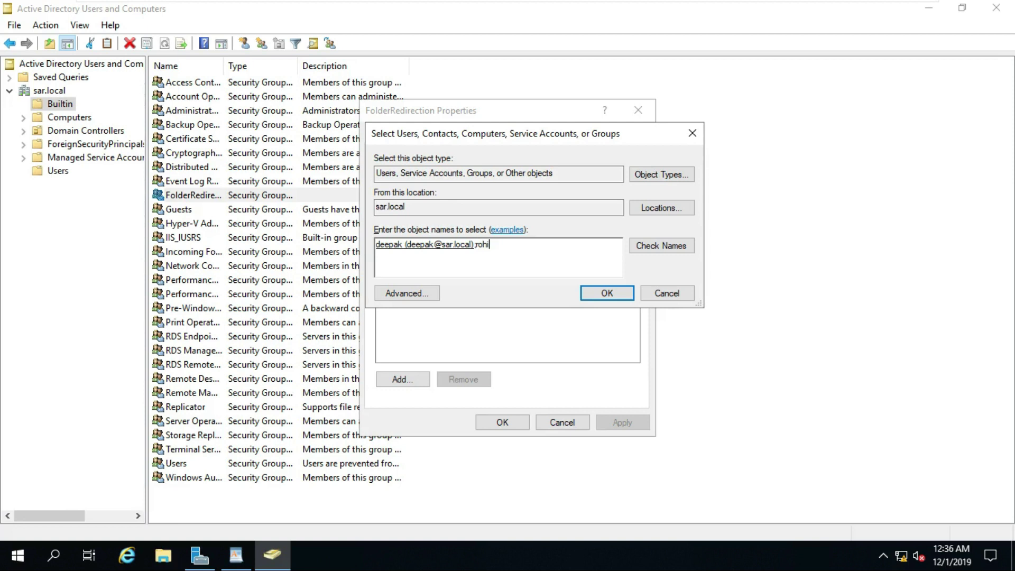
{"action": "left_click", "coordinate": [643, 251]}
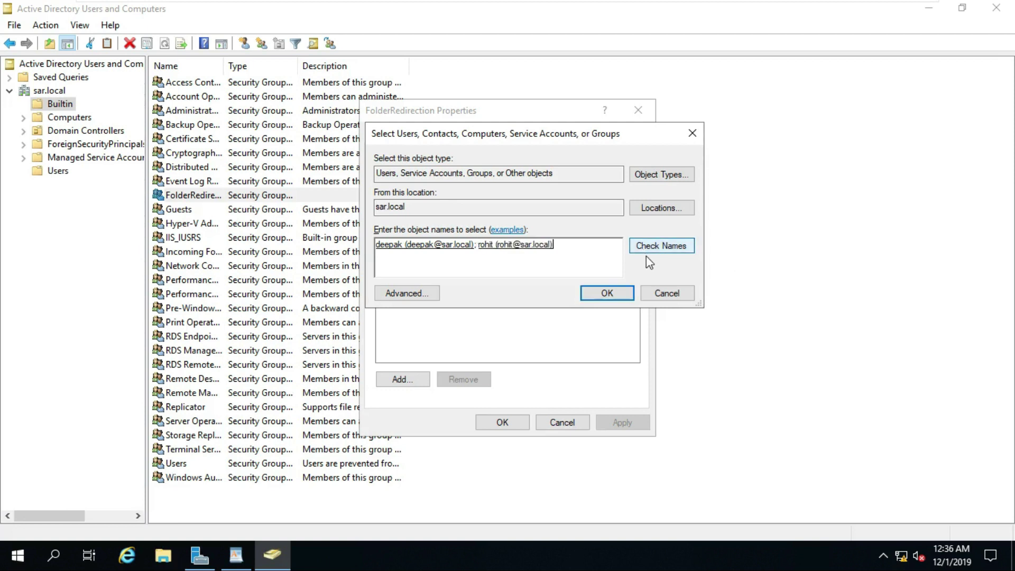
{"action": "left_click", "coordinate": [606, 293]}
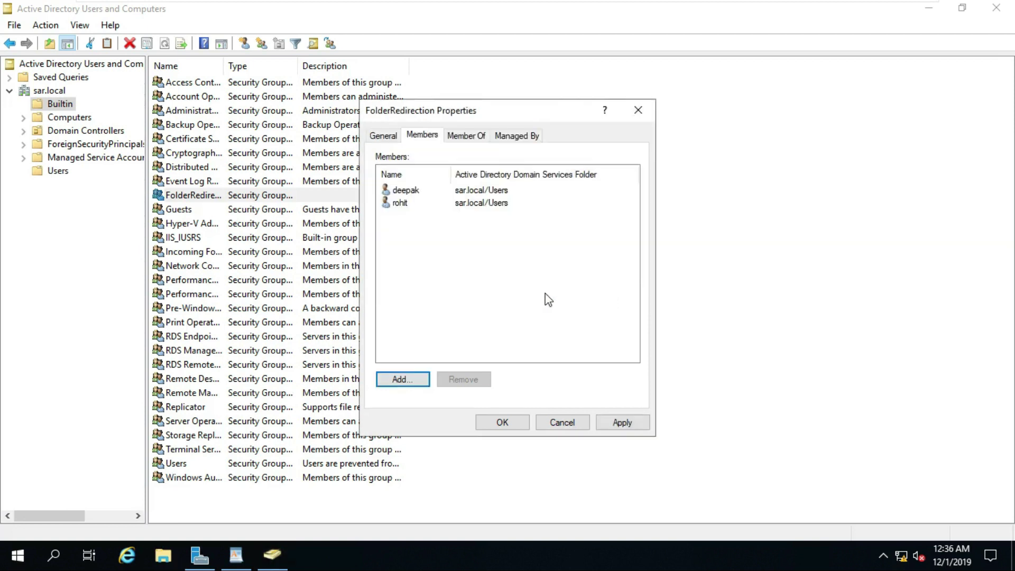
Apply the membership, close Active Directory Users and Computers and show the desktop
{"action": "left_click", "coordinate": [617, 423]}
{"action": "left_click", "coordinate": [509, 421]}
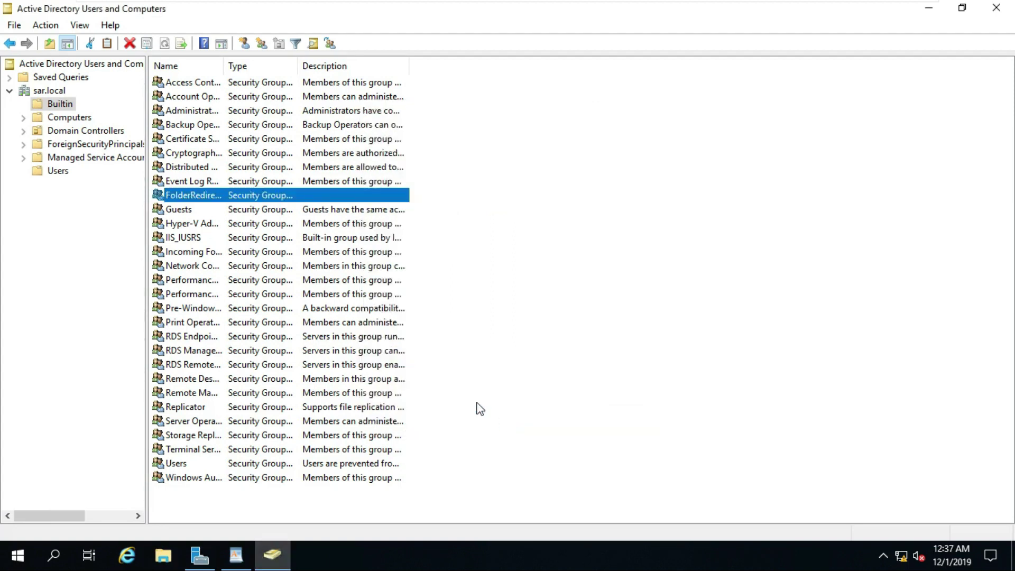
{"action": "left_click", "coordinate": [996, 9]}
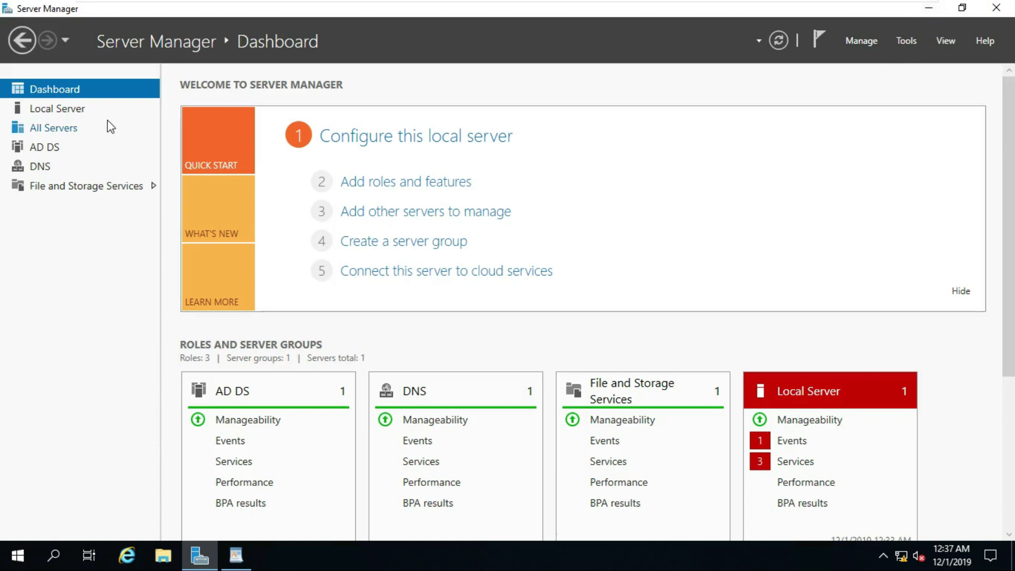
{"action": "key", "text": "super+d"}
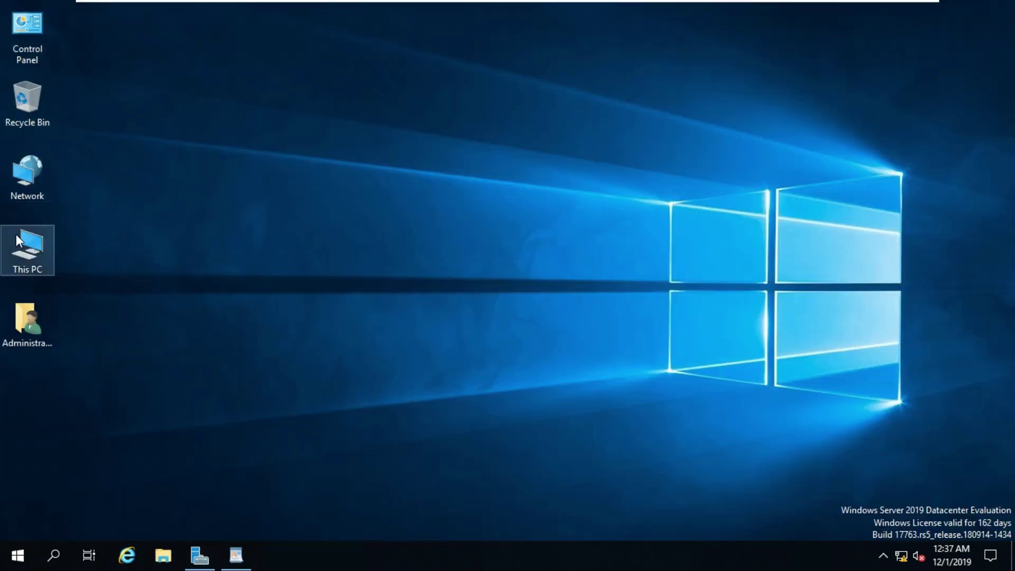
Create a new folder on New Volume (E:) from File Explorer
{"action": "key", "text": "super+e"}
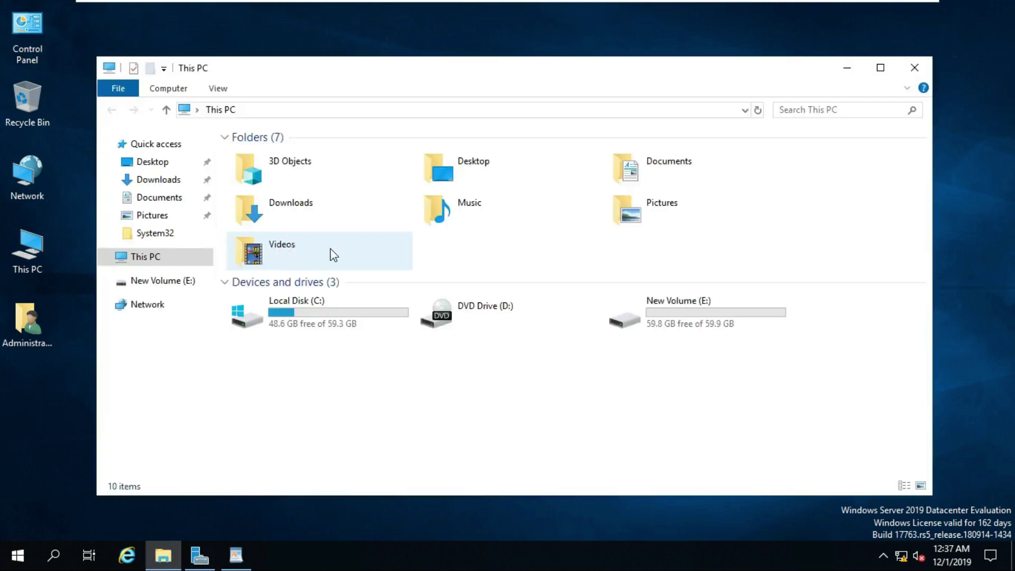
{"action": "double_click", "coordinate": [697, 313]}
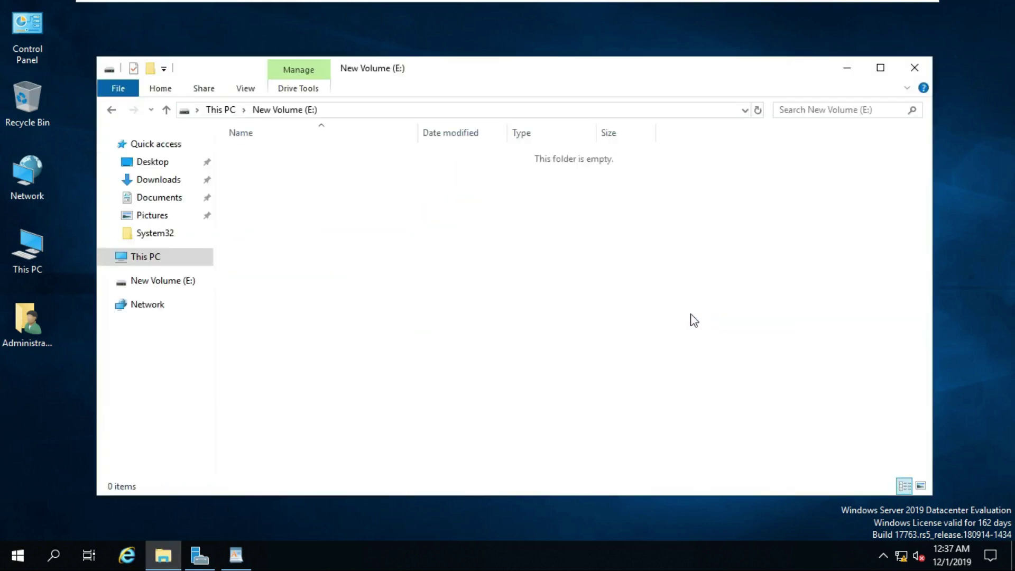
{"action": "right_click", "coordinate": [387, 225]}
{"action": "mouse_move", "coordinate": [444, 387]}
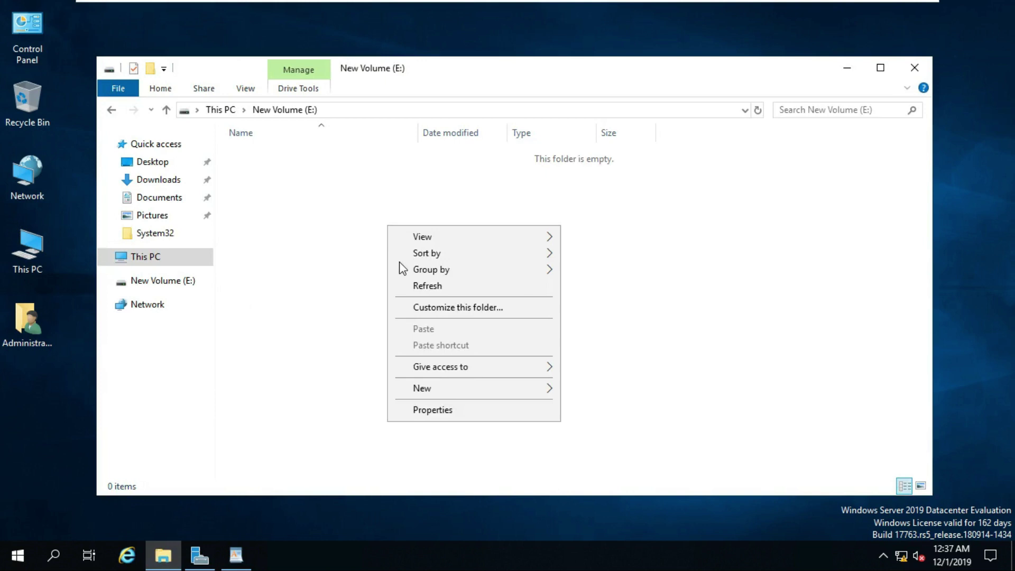
{"action": "left_click", "coordinate": [598, 386]}
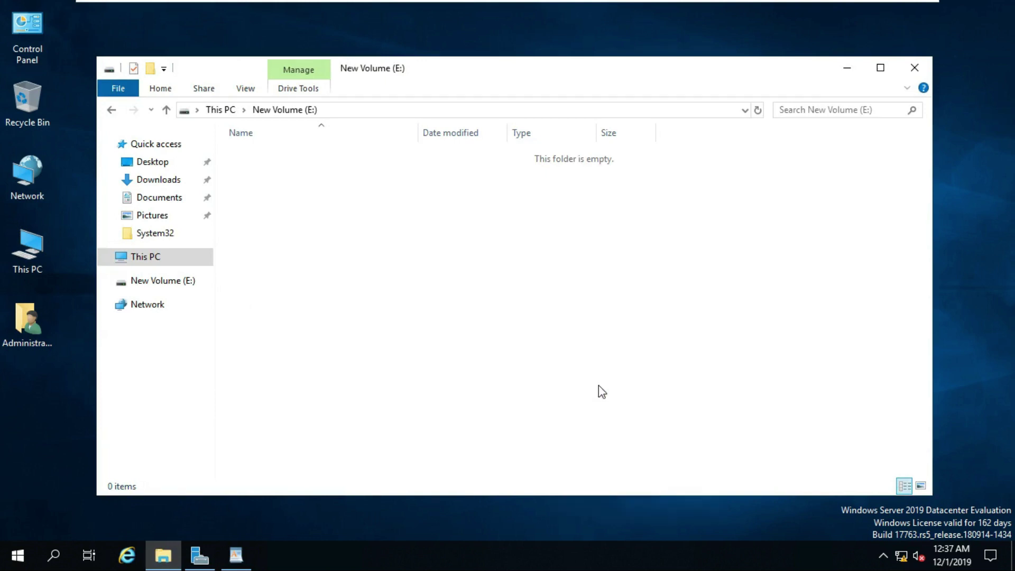
{"action": "type", "text": "F"}
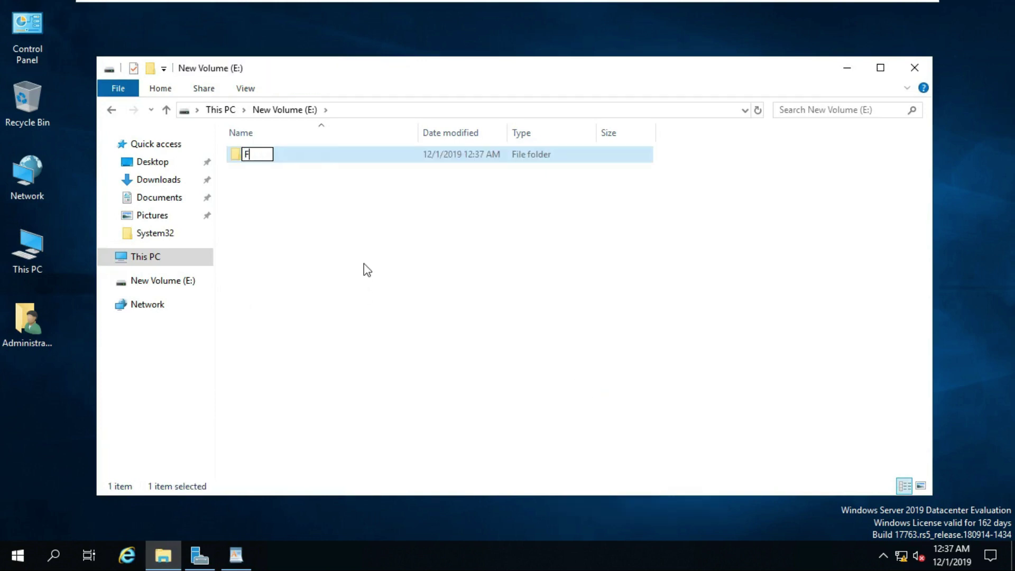
{"action": "type", "text": "DR"}
Name the folder FDR and bring up its advanced security settings
{"action": "left_click", "coordinate": [294, 226]}
{"action": "left_click", "coordinate": [254, 156]}
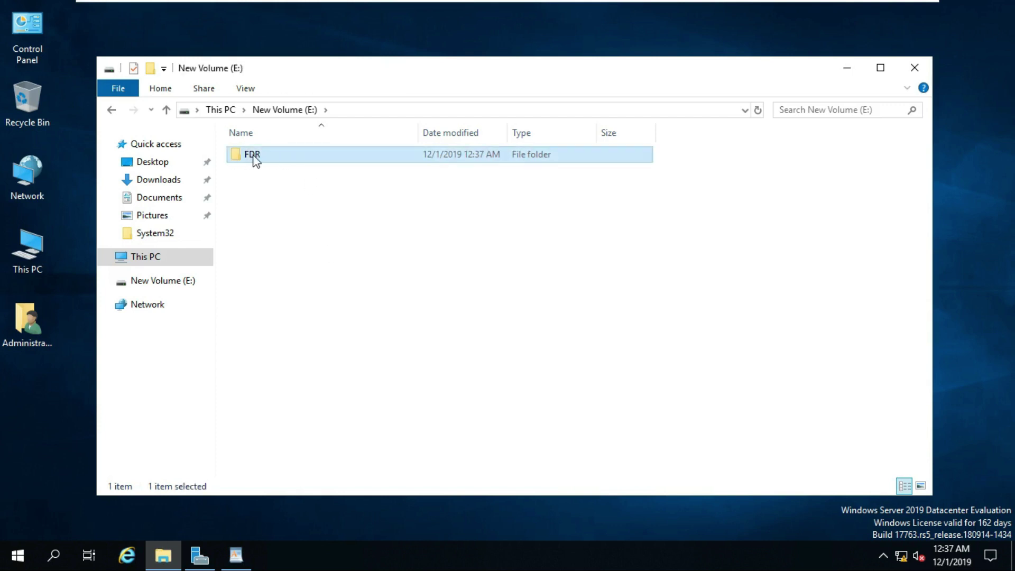
{"action": "right_click", "coordinate": [252, 155]}
{"action": "left_click", "coordinate": [297, 469]}
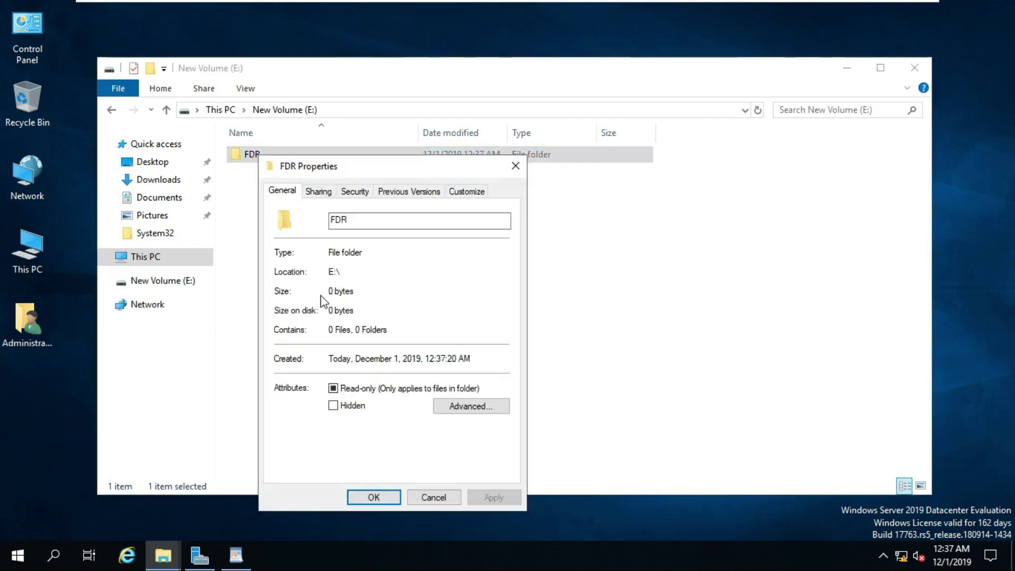
{"action": "left_click", "coordinate": [319, 191]}
{"action": "left_click", "coordinate": [350, 192]}
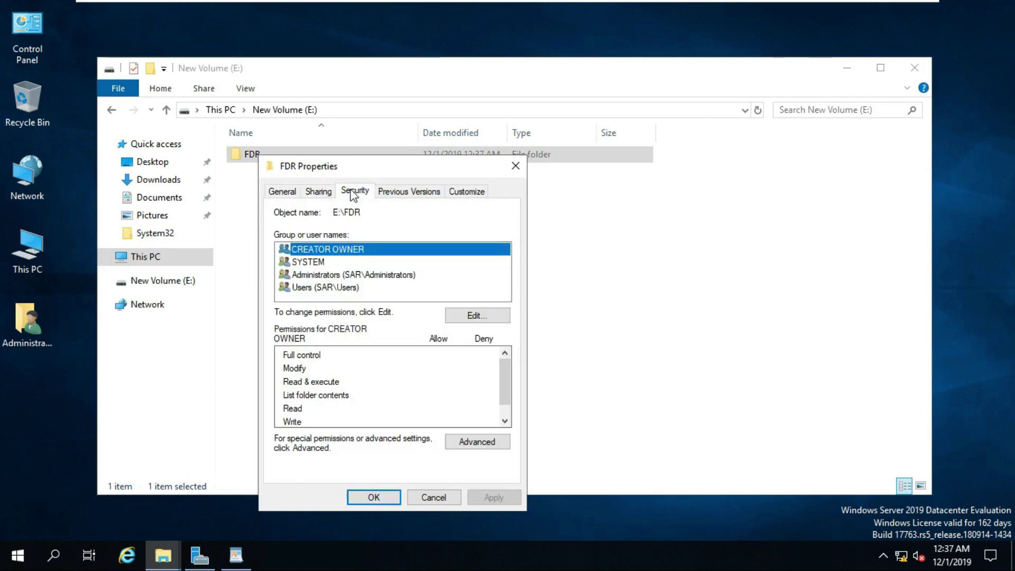
{"action": "left_click", "coordinate": [464, 444]}
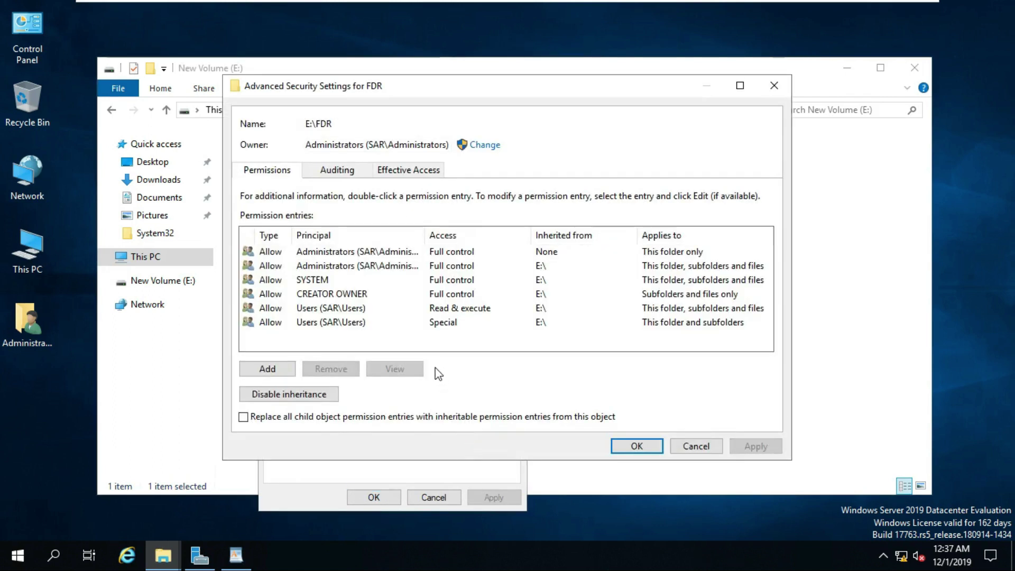
Make the FolderRedirection group the owner of FDR and apply the change
{"action": "left_click", "coordinate": [485, 146]}
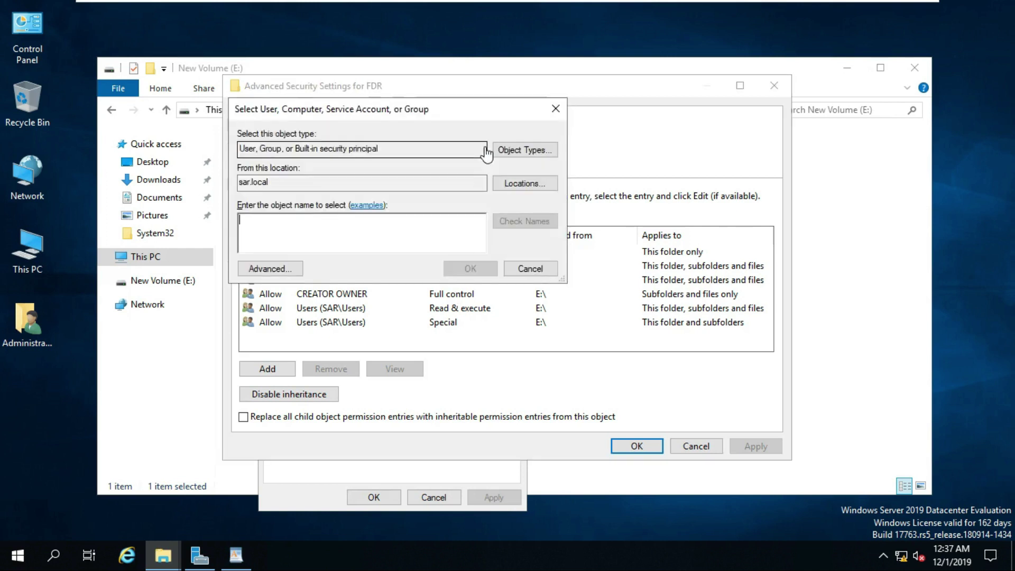
{"action": "type", "text": "folder"}
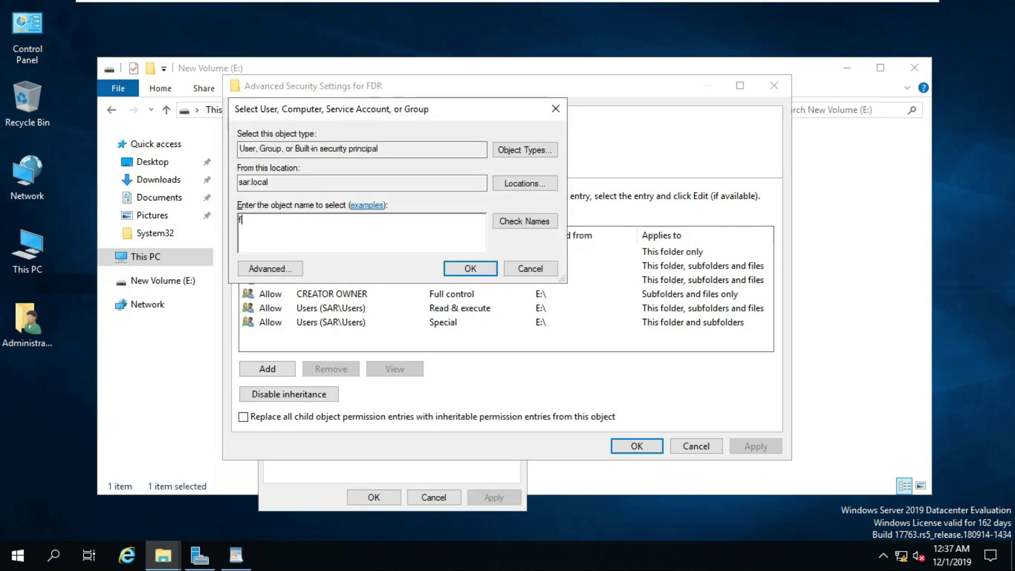
{"action": "left_click", "coordinate": [543, 225]}
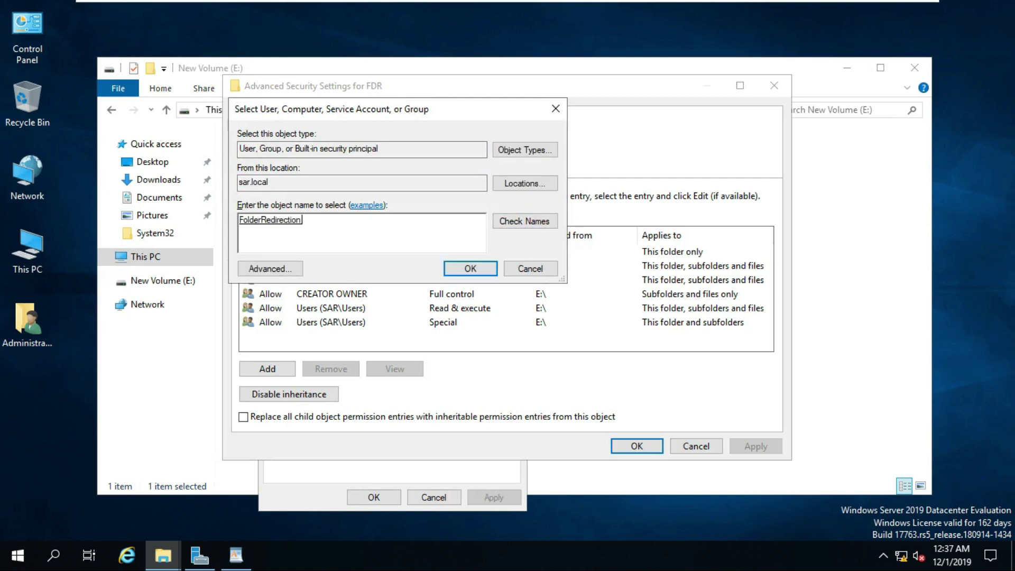
{"action": "left_click", "coordinate": [471, 269]}
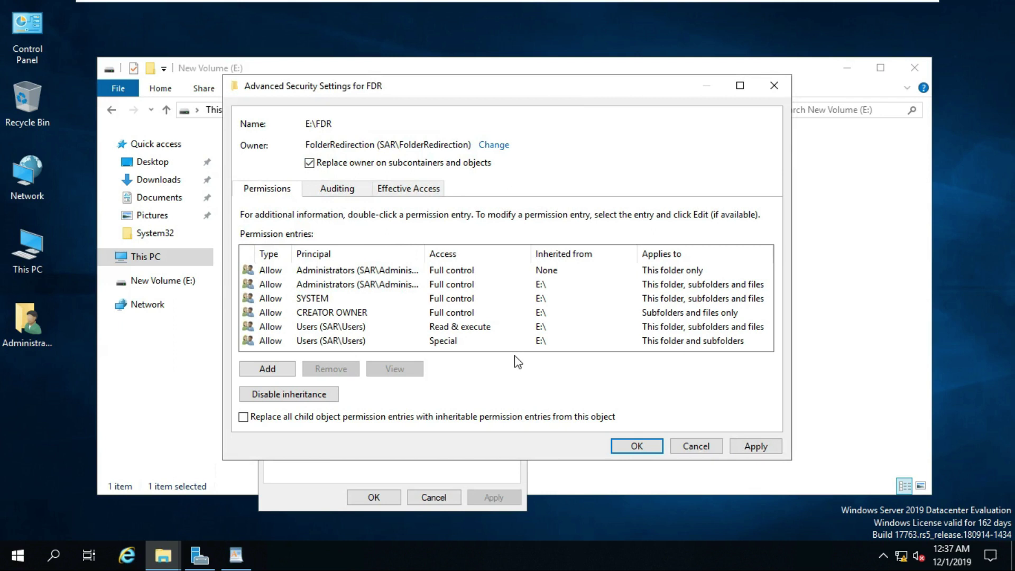
{"action": "left_click", "coordinate": [756, 447]}
Remove both Users (SAR\Users) permission entries from FDR's advanced security list
{"action": "left_click", "coordinate": [629, 336]}
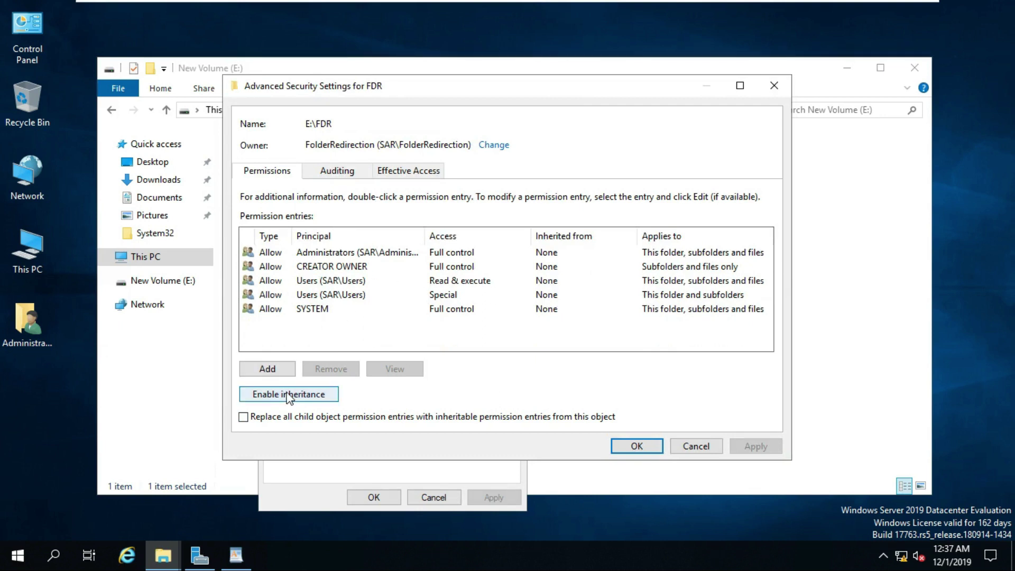
{"action": "left_click", "coordinate": [344, 284]}
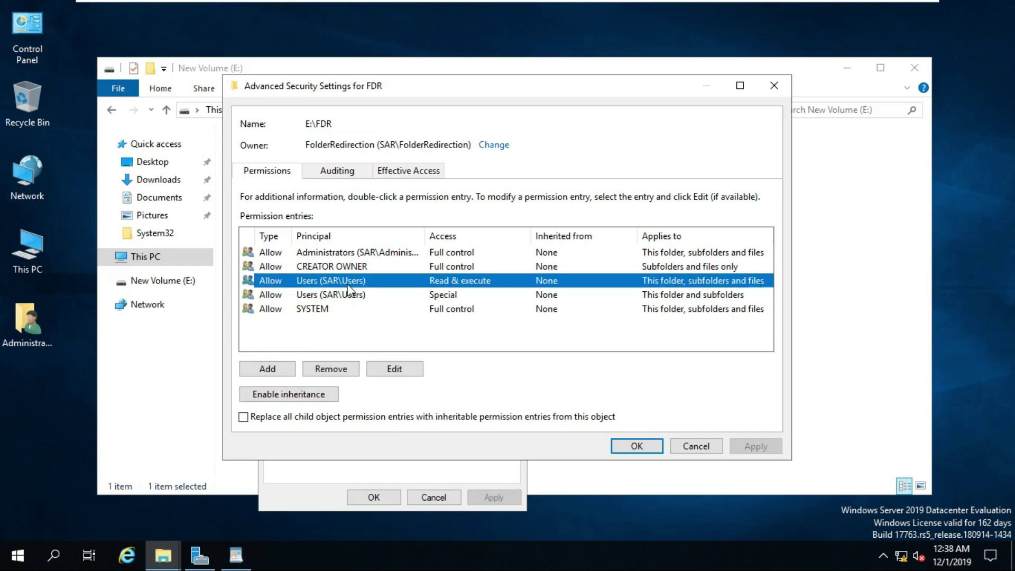
{"action": "left_click", "coordinate": [331, 368]}
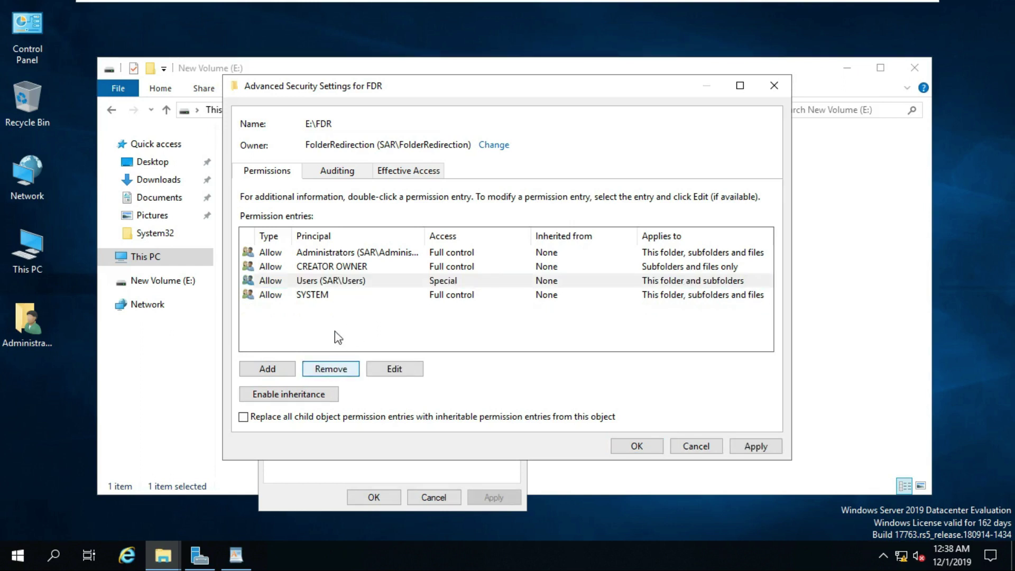
{"action": "left_click", "coordinate": [347, 287]}
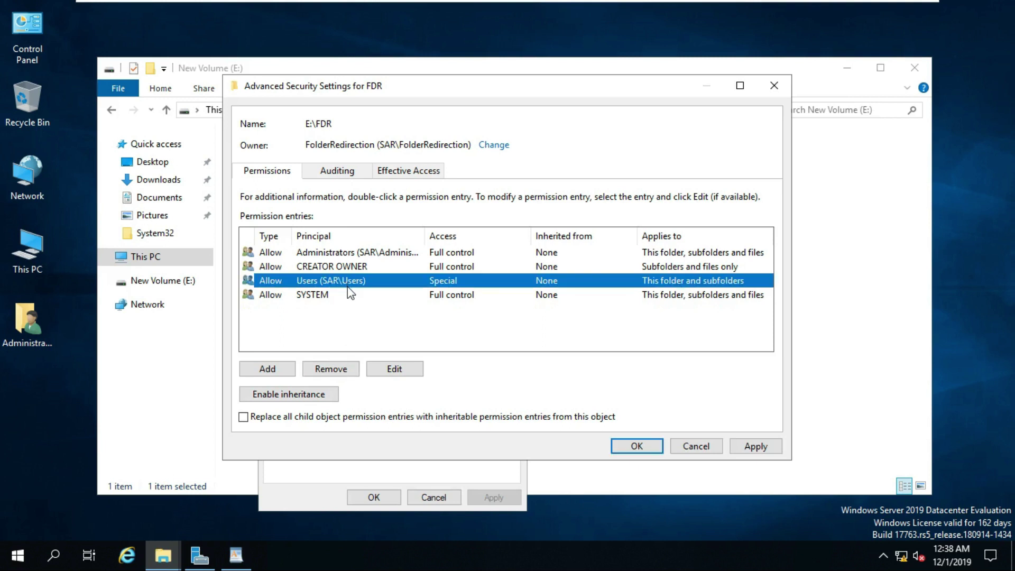
{"action": "left_click", "coordinate": [331, 368]}
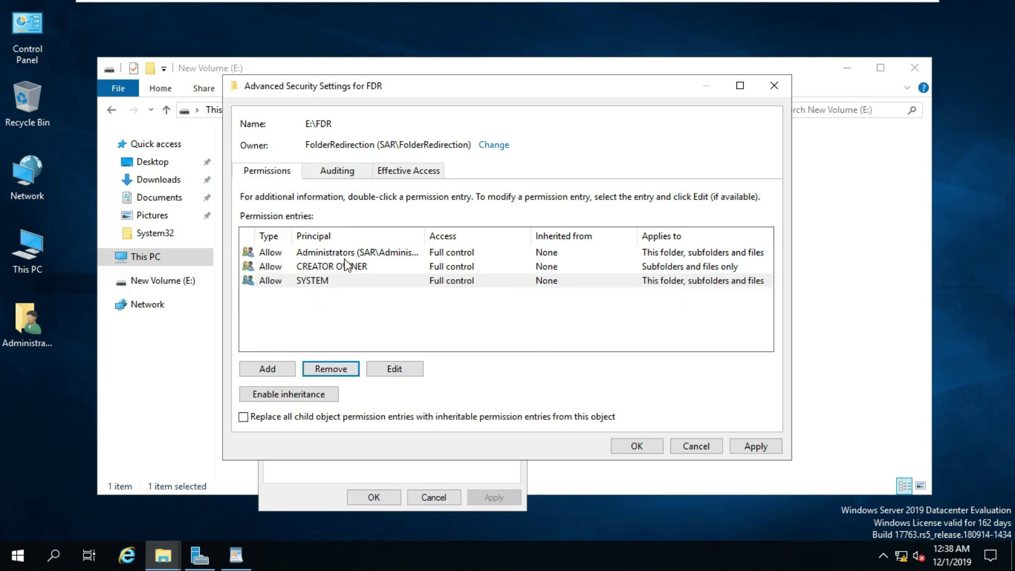
Add a Full control permission entry for FolderRedirection, applied to objects within this container
{"action": "left_click", "coordinate": [267, 368]}
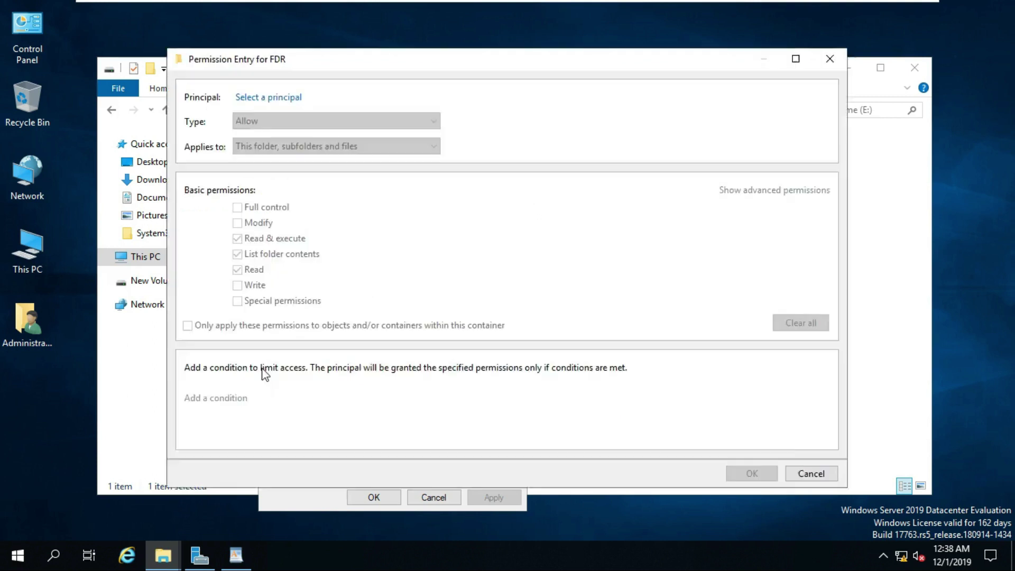
{"action": "left_click", "coordinate": [287, 101]}
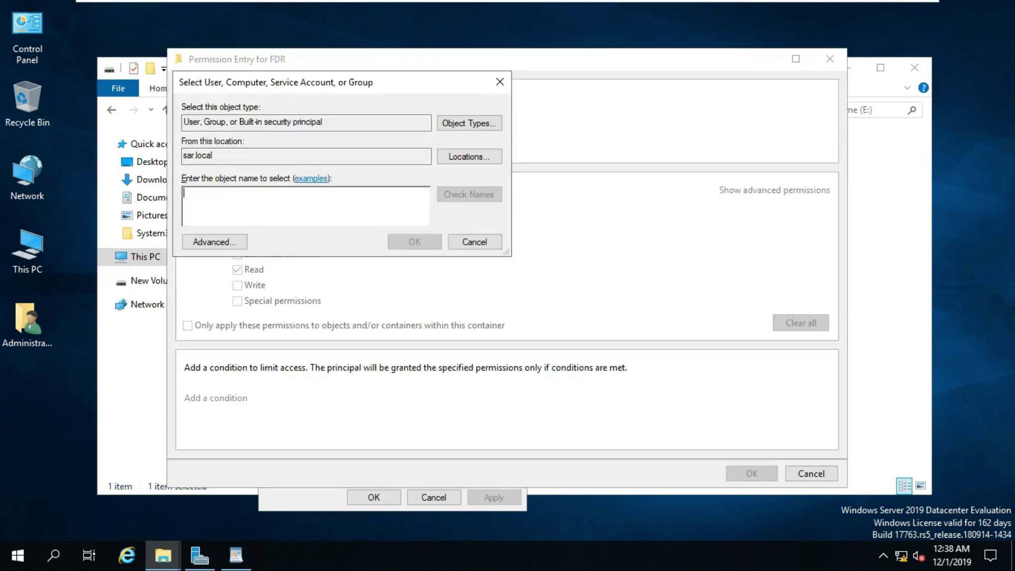
{"action": "type", "text": "folder"}
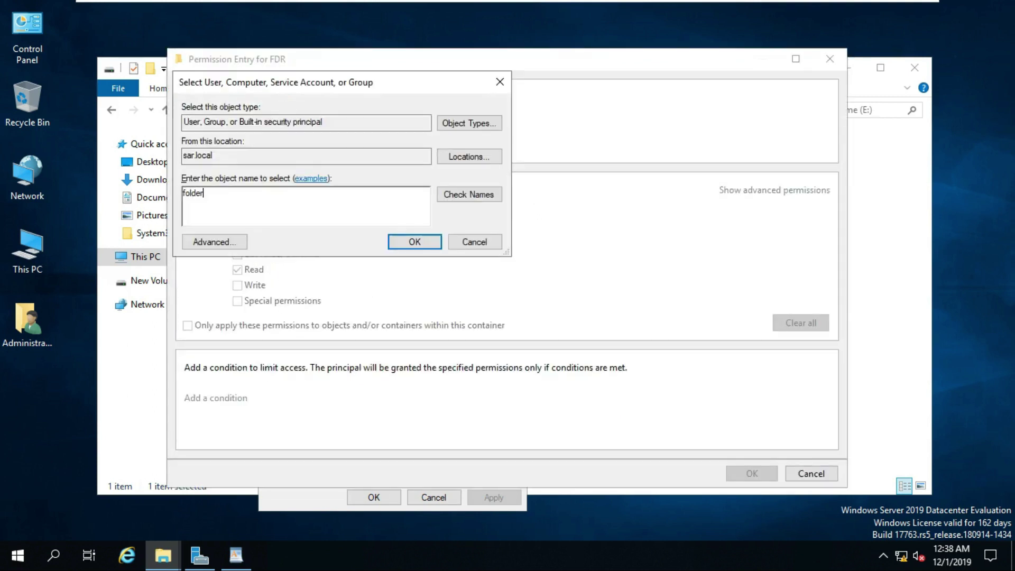
{"action": "left_click", "coordinate": [449, 200]}
{"action": "left_click", "coordinate": [398, 246]}
{"action": "left_click", "coordinate": [238, 207]}
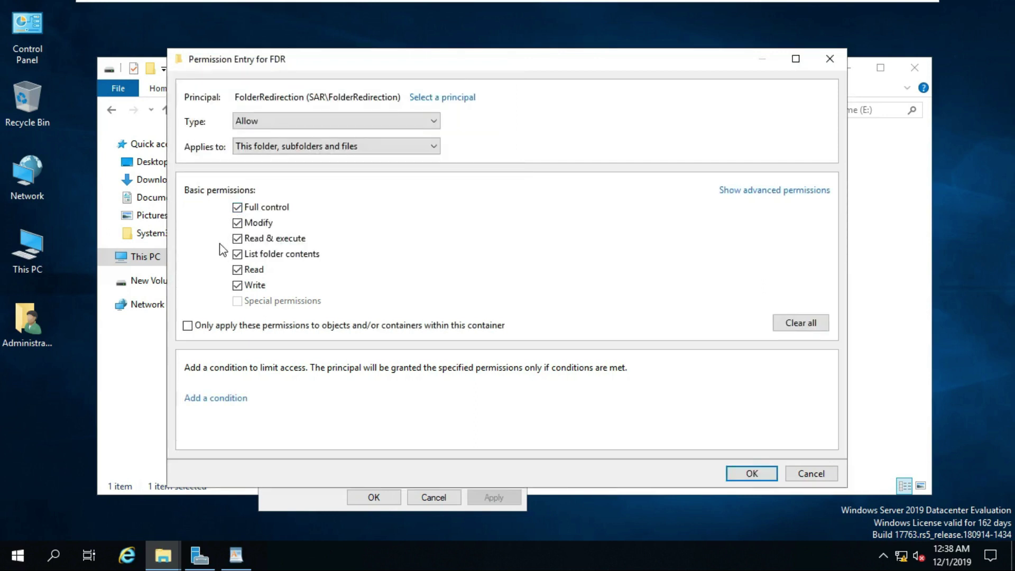
{"action": "left_click", "coordinate": [186, 327]}
{"action": "left_click", "coordinate": [753, 476]}
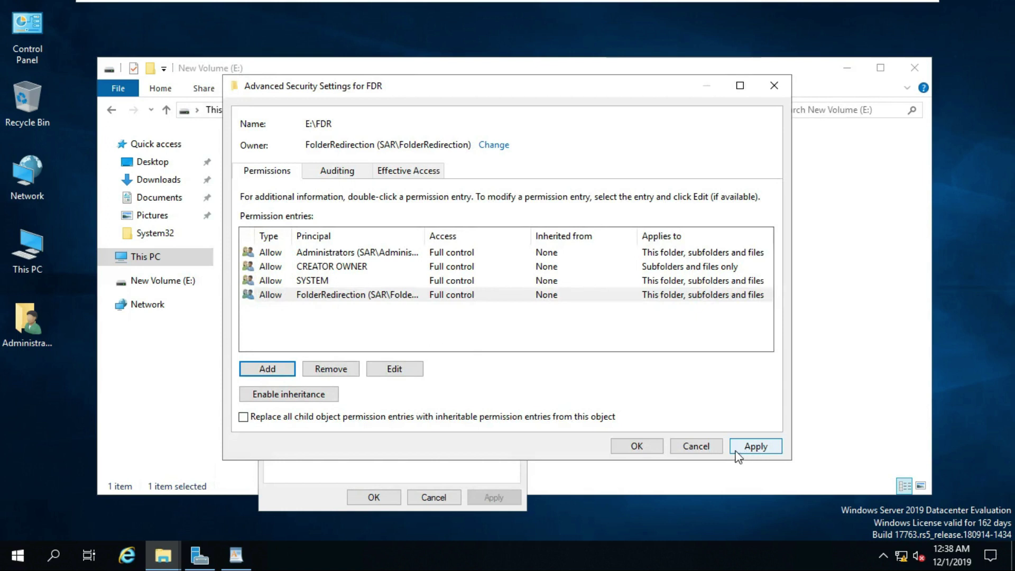
Replace child object permissions with the inheritable ones and apply the FDR security changes
{"action": "left_click", "coordinate": [592, 416]}
{"action": "left_click", "coordinate": [753, 446]}
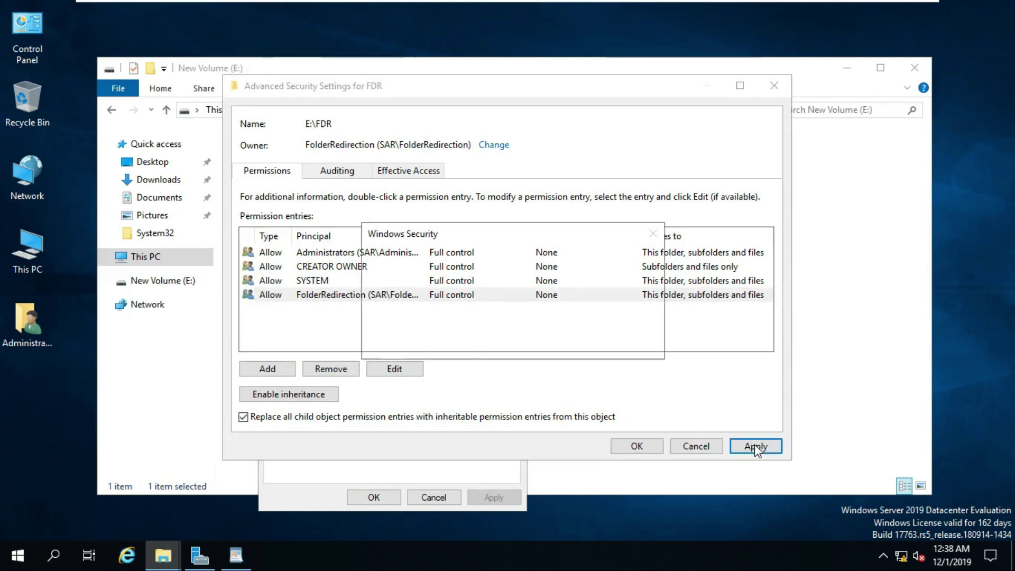
{"action": "left_click", "coordinate": [579, 350]}
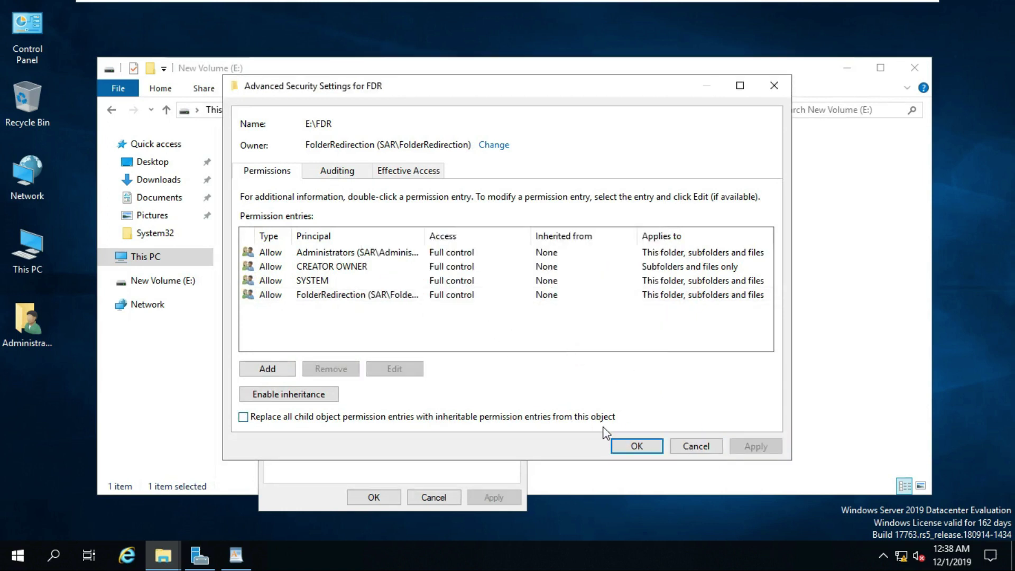
{"action": "left_click", "coordinate": [627, 443]}
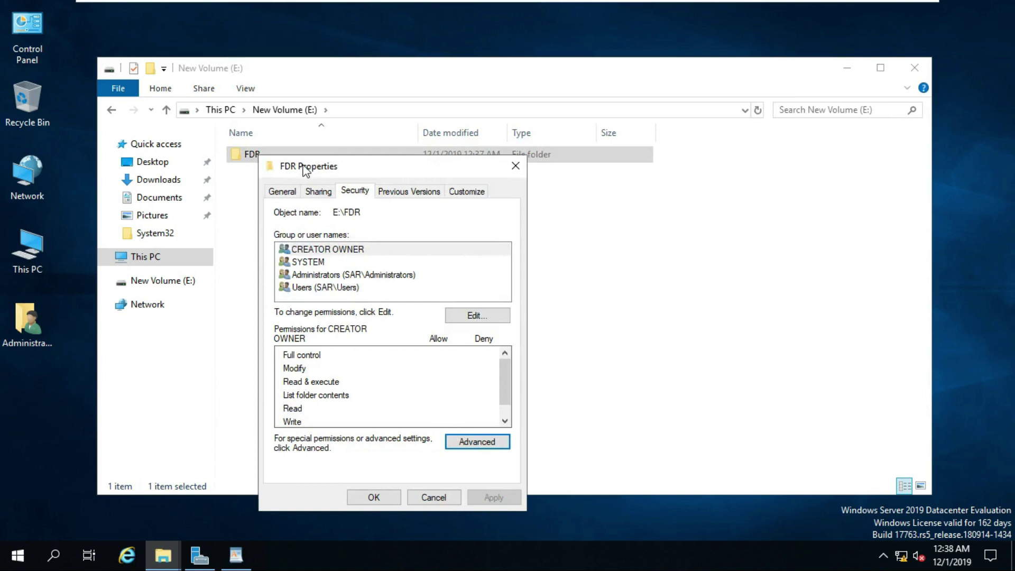
Share the FDR folder with Full Control for Everyone
{"action": "left_click", "coordinate": [318, 191]}
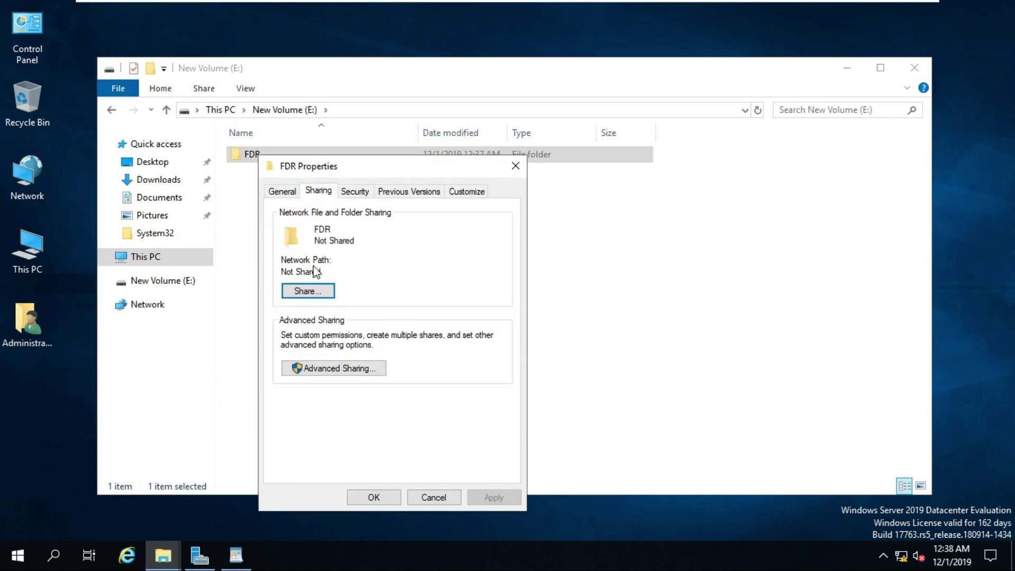
{"action": "left_click", "coordinate": [316, 369]}
{"action": "left_click", "coordinate": [320, 219]}
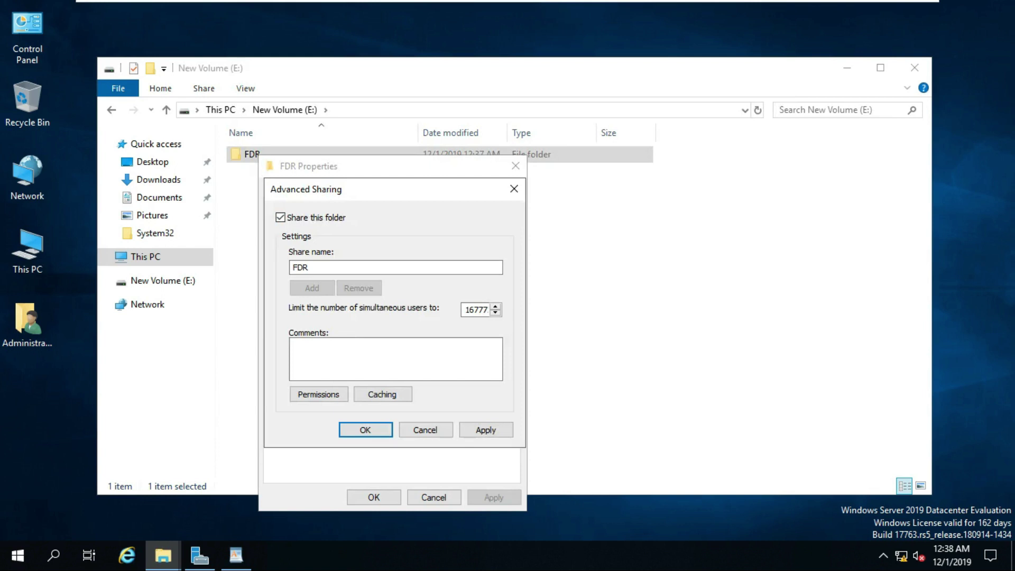
{"action": "left_click", "coordinate": [318, 394]}
{"action": "left_click", "coordinate": [454, 381]}
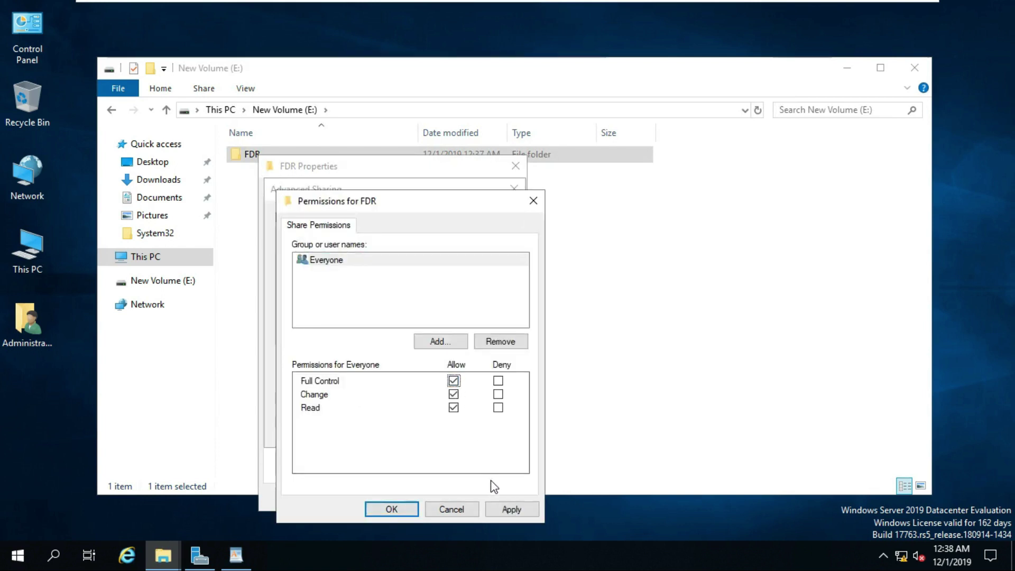
{"action": "left_click", "coordinate": [511, 509]}
{"action": "left_click", "coordinate": [392, 509]}
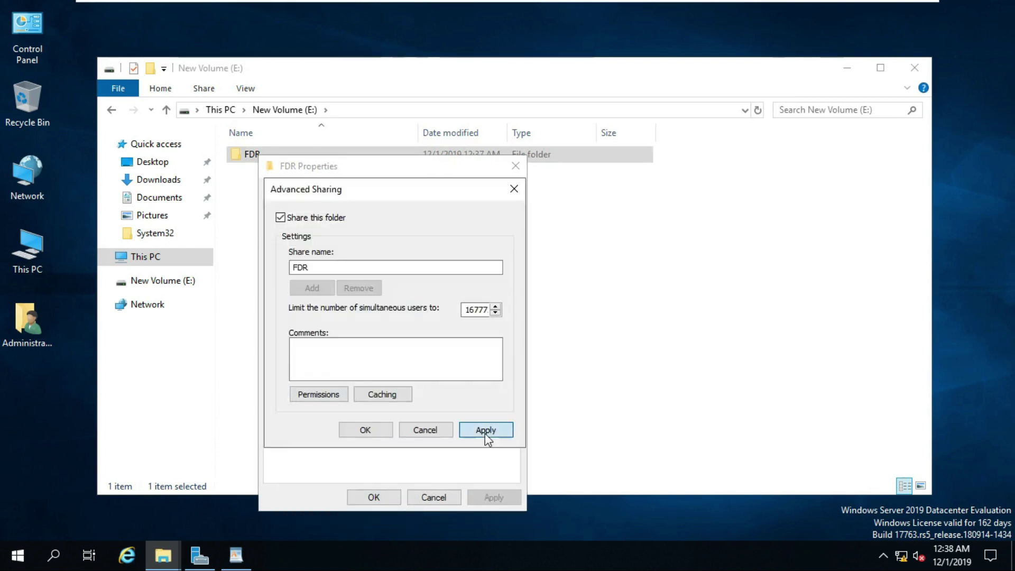
{"action": "left_click", "coordinate": [364, 430]}
{"action": "left_click", "coordinate": [366, 497]}
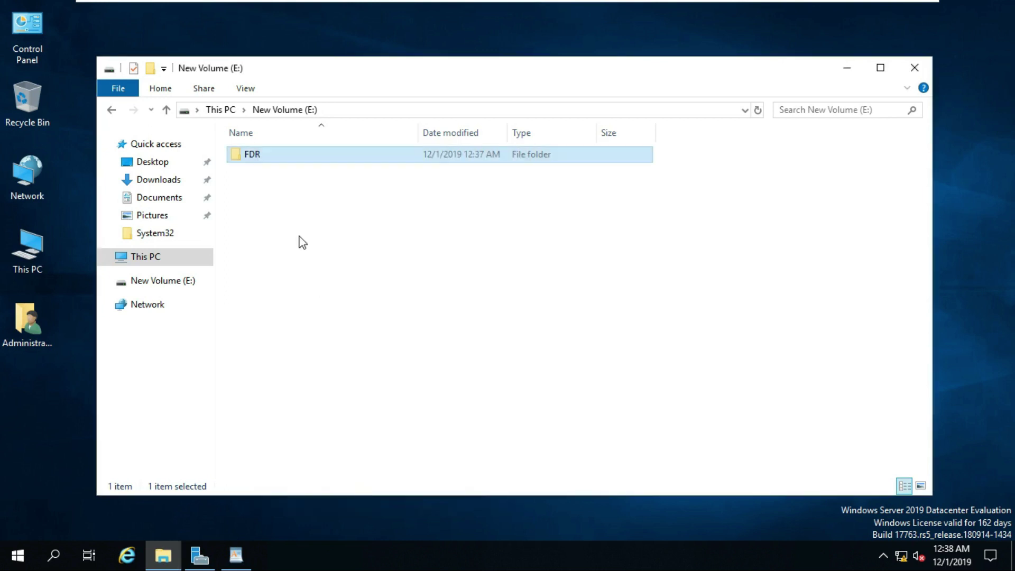
Verify FDR's sharing status and FolderRedirection's permissions, then close the Explorer windows
{"action": "left_click", "coordinate": [301, 216]}
{"action": "right_click", "coordinate": [253, 160]}
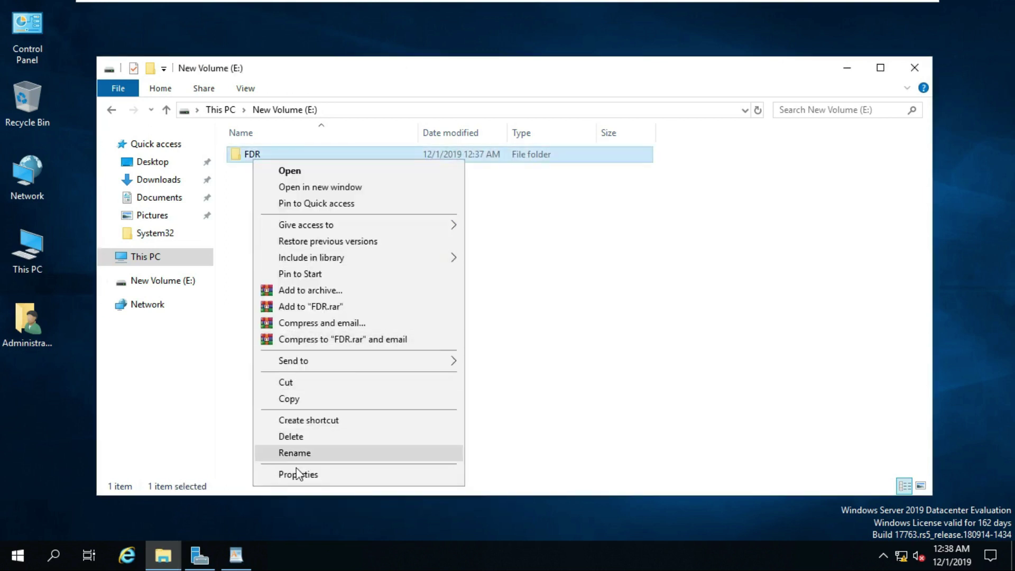
{"action": "left_click", "coordinate": [298, 474]}
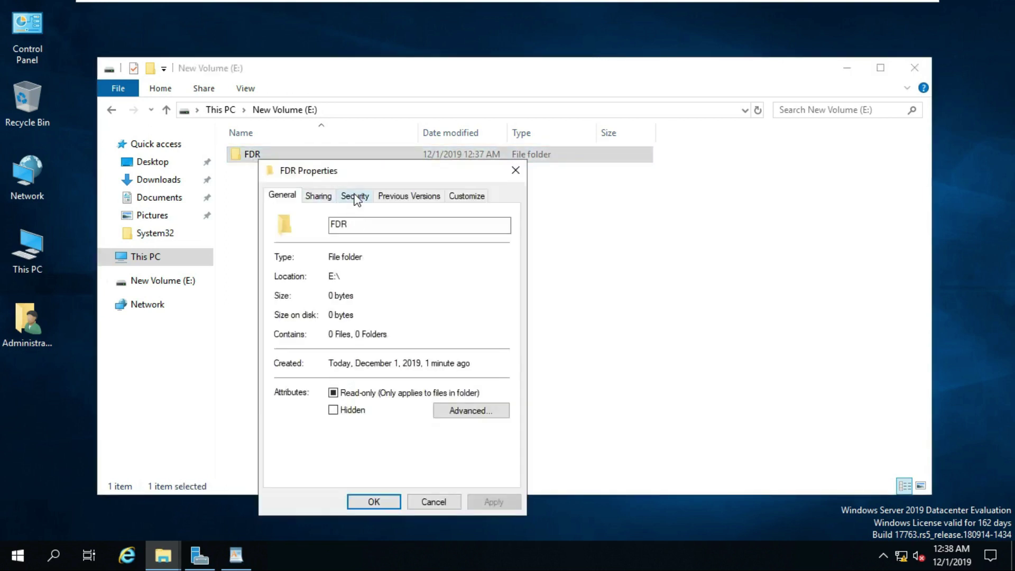
{"action": "left_click", "coordinate": [318, 198]}
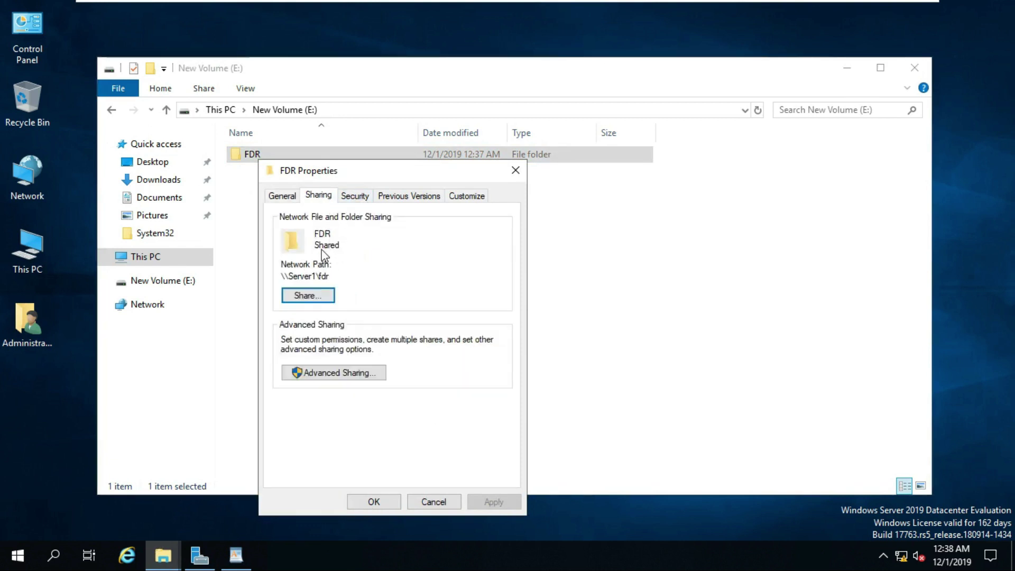
{"action": "left_click", "coordinate": [365, 196]}
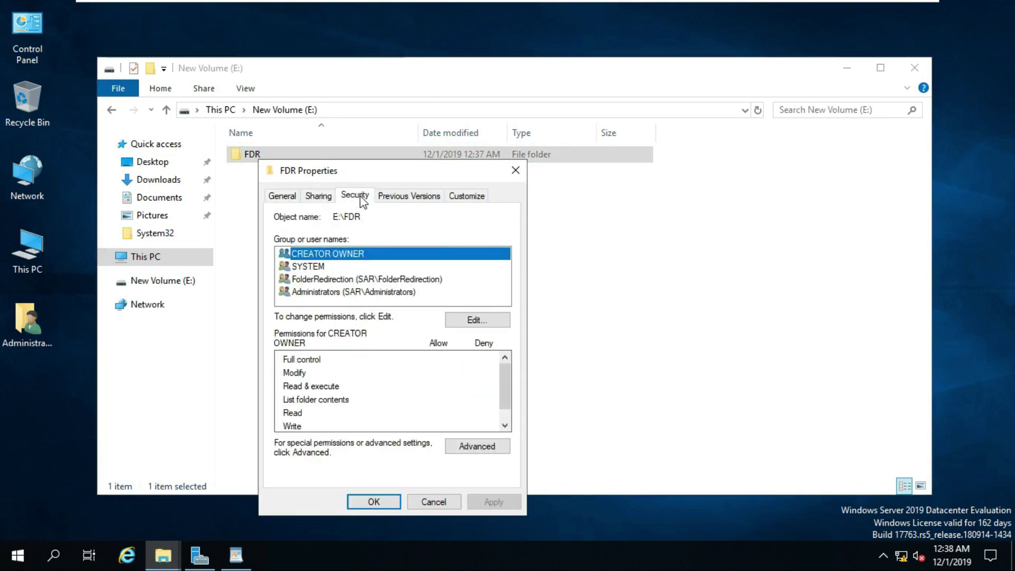
{"action": "left_click", "coordinate": [328, 281]}
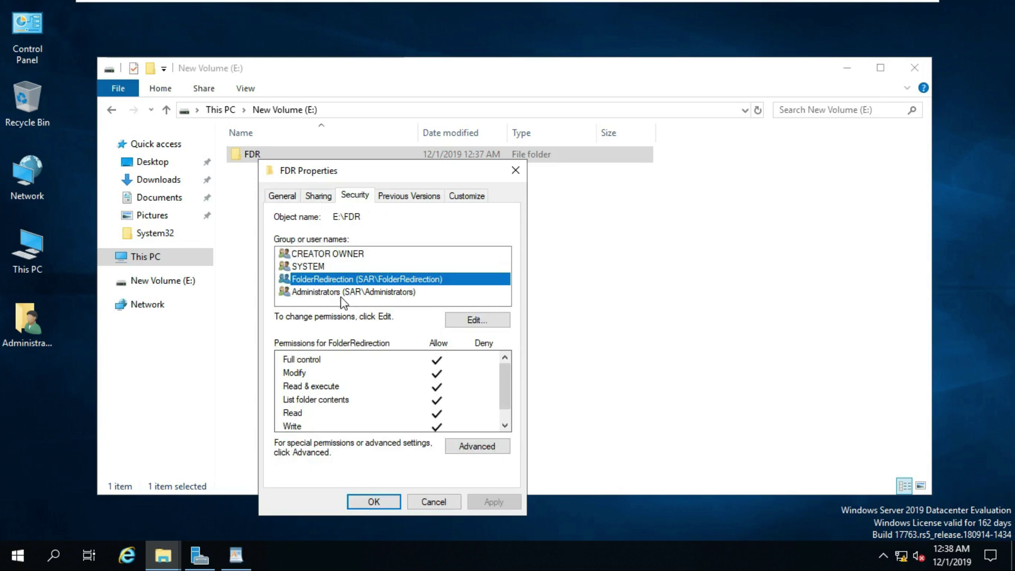
{"action": "left_click", "coordinate": [342, 291]}
{"action": "left_click", "coordinate": [393, 281]}
{"action": "left_click", "coordinate": [372, 501]}
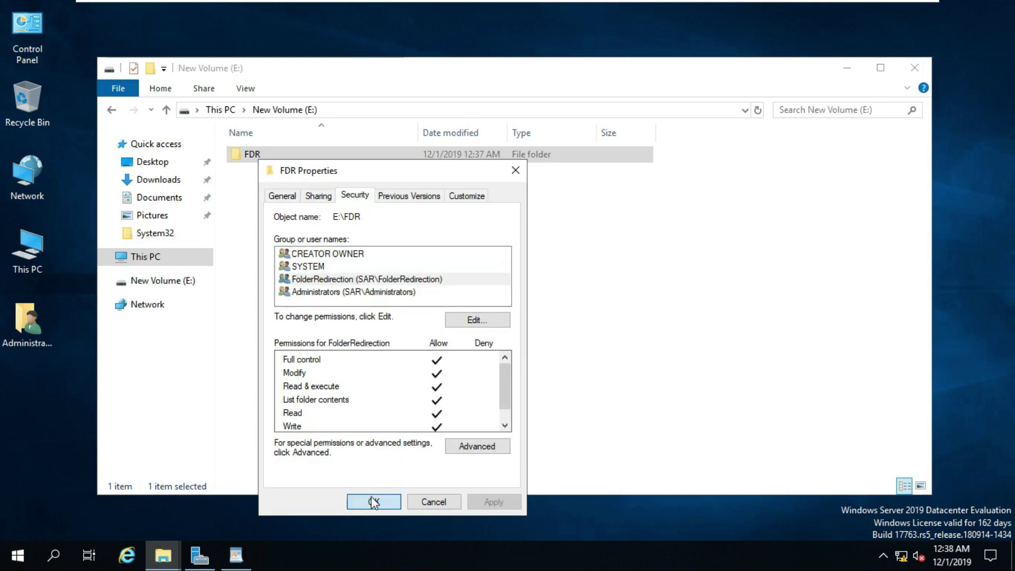
{"action": "left_click", "coordinate": [422, 299]}
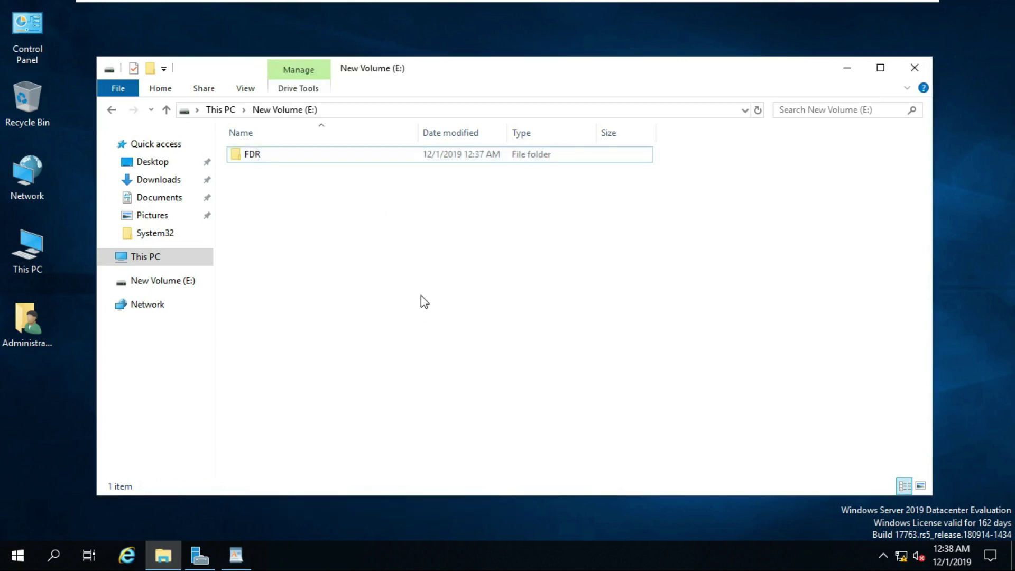
{"action": "left_click", "coordinate": [913, 67]}
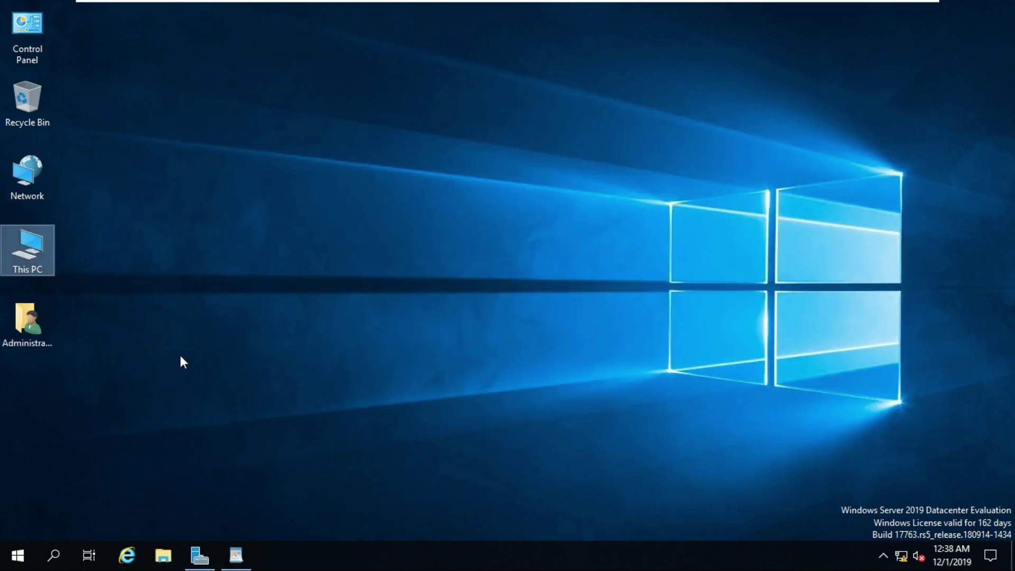
Launch Group Policy Management from Server Manager's Tools menu
{"action": "left_click", "coordinate": [198, 555]}
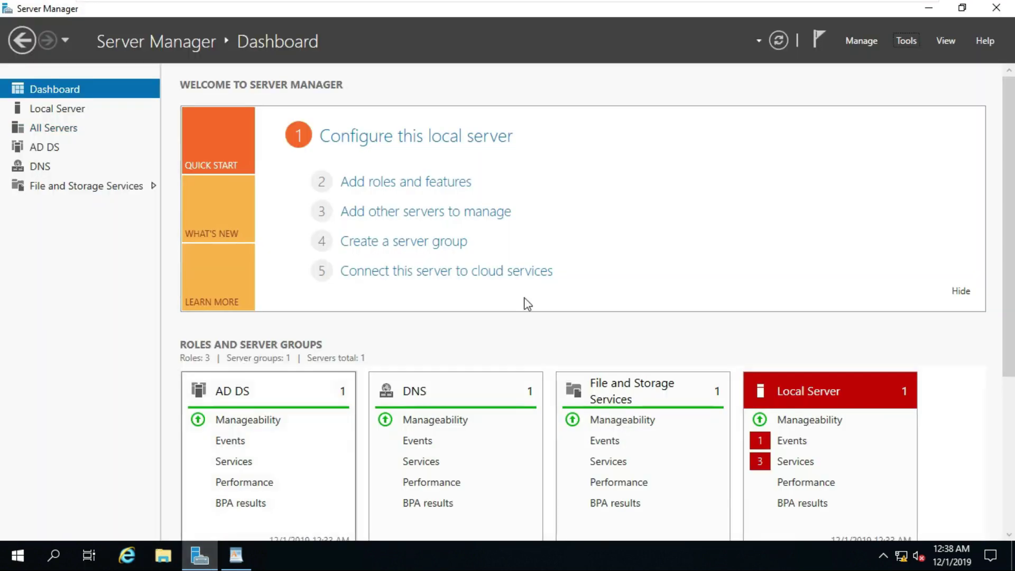
{"action": "left_click", "coordinate": [905, 40]}
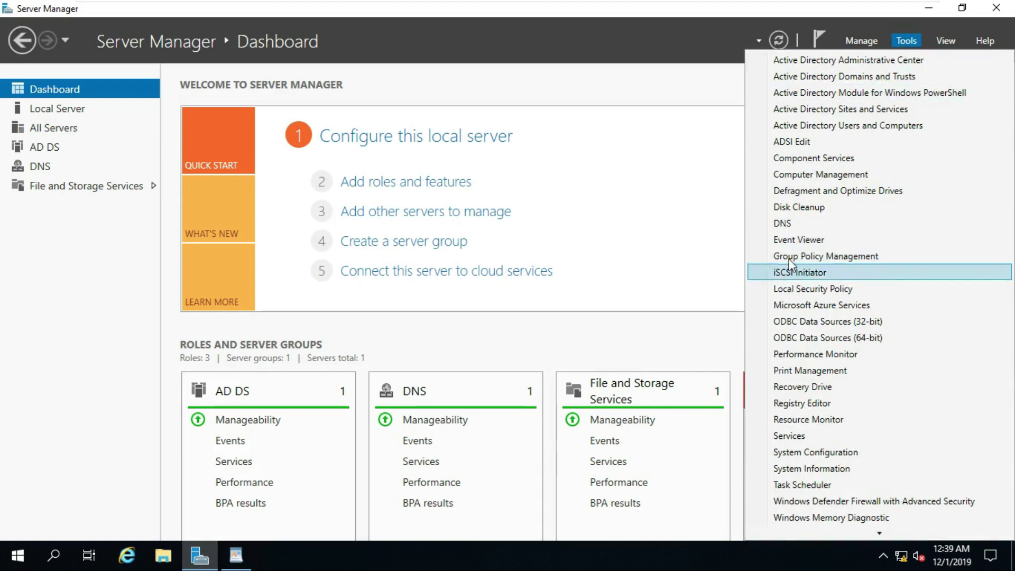
{"action": "left_click", "coordinate": [855, 260]}
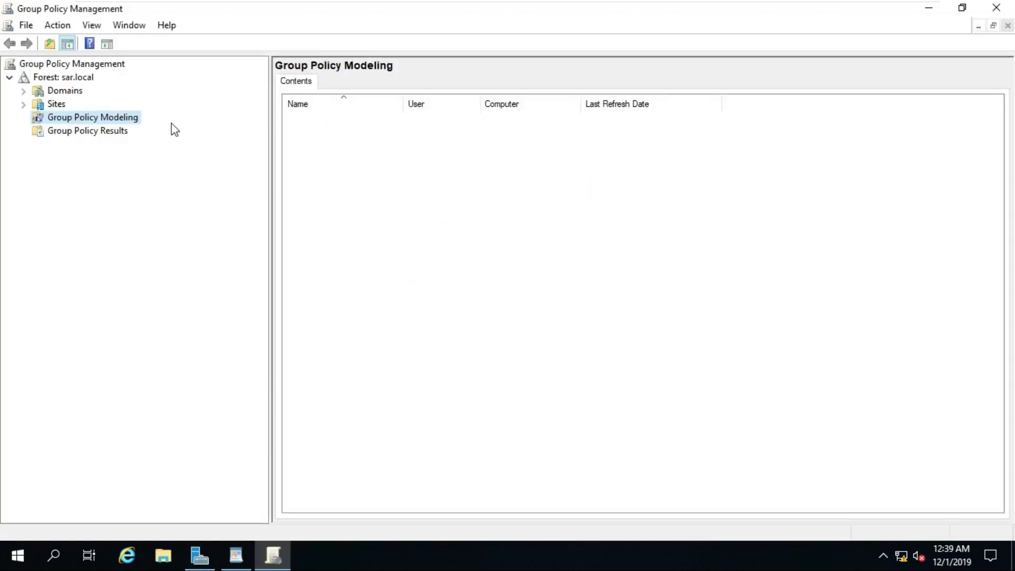
Expand the sar.local forest down to the sar.local domain
{"action": "left_click", "coordinate": [69, 80]}
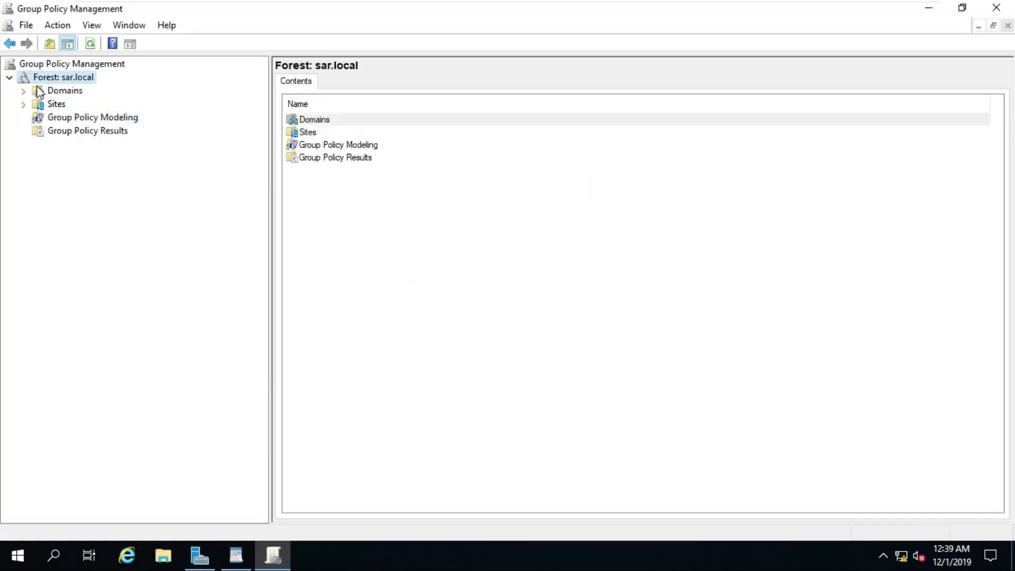
{"action": "left_click", "coordinate": [23, 92]}
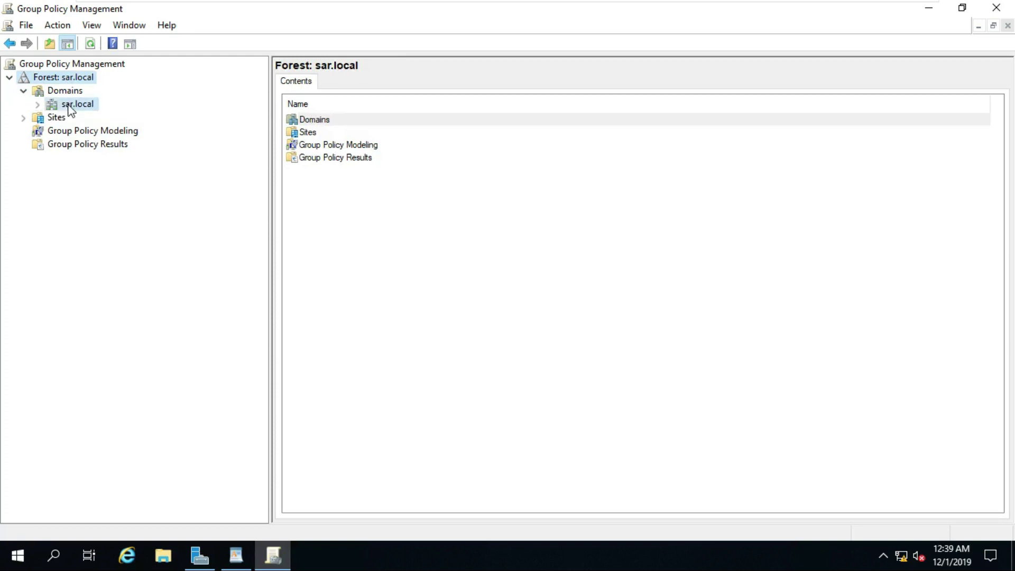
{"action": "left_click", "coordinate": [70, 105]}
{"action": "left_click", "coordinate": [38, 104]}
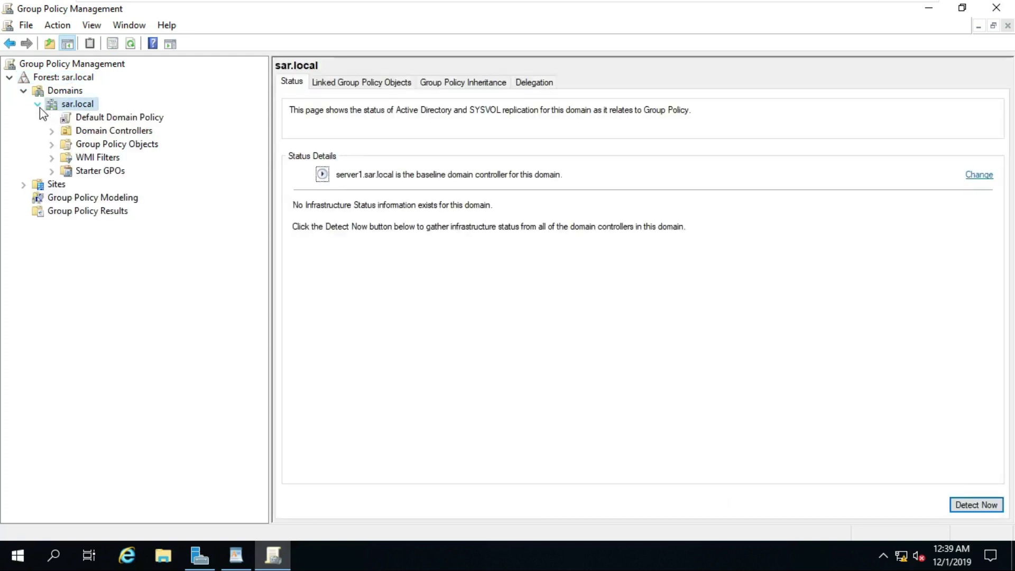
Create a GPO named FolderRediect linked to the sar.local domain and view its scope
{"action": "right_click", "coordinate": [87, 109]}
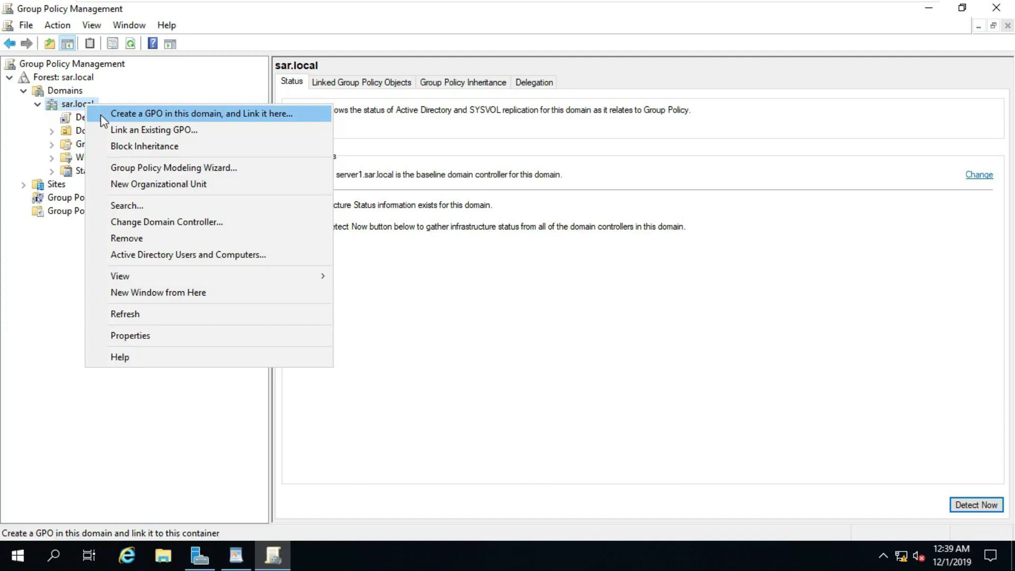
{"action": "left_click", "coordinate": [193, 117]}
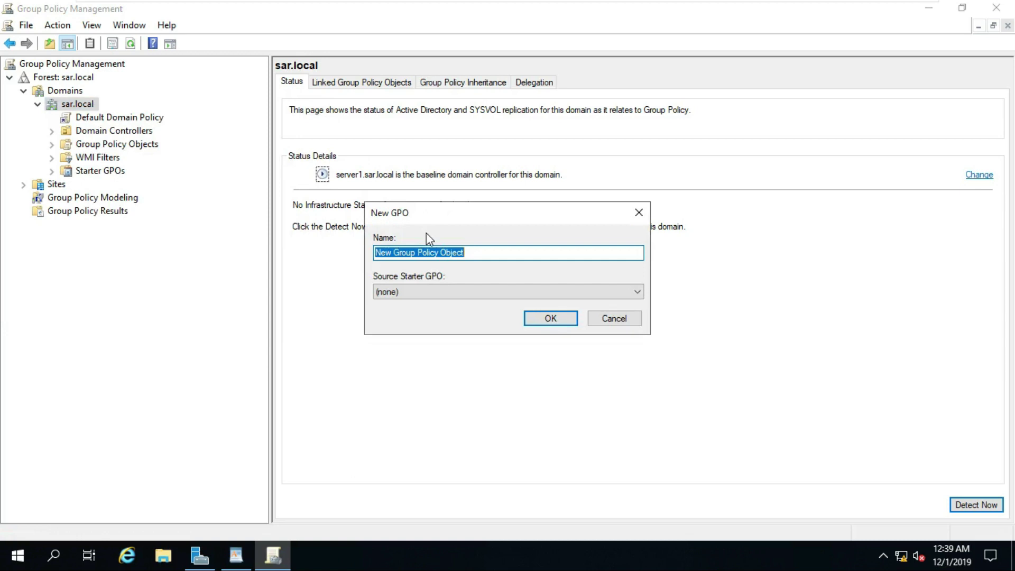
{"action": "type", "text": "FolderRediect"}
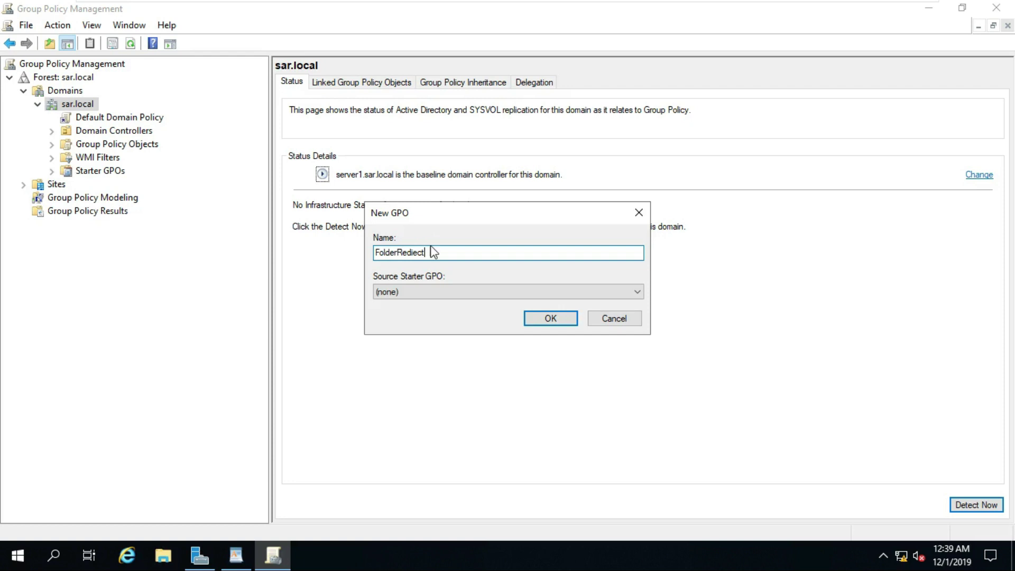
{"action": "left_click", "coordinate": [550, 319]}
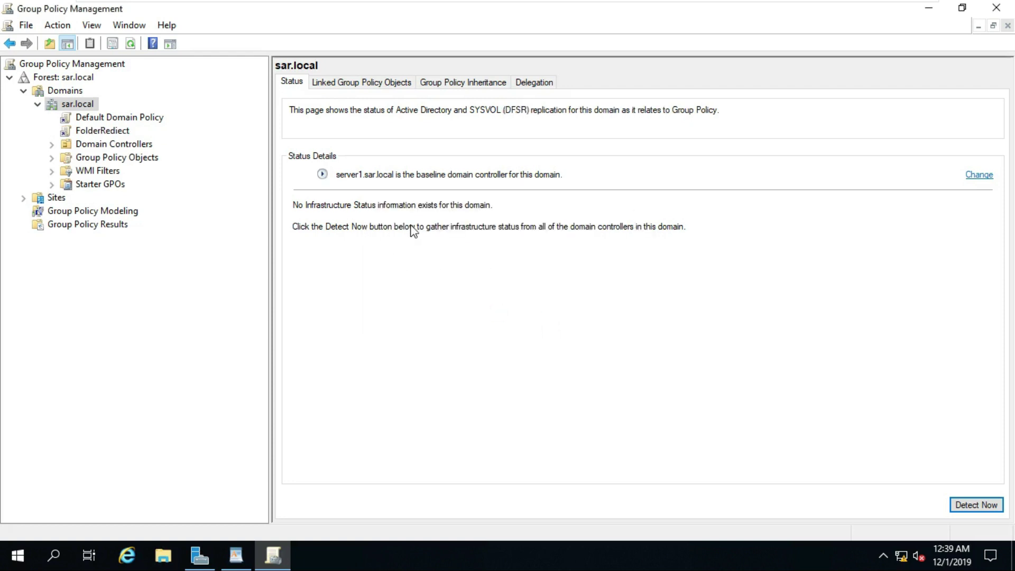
{"action": "left_click", "coordinate": [101, 131]}
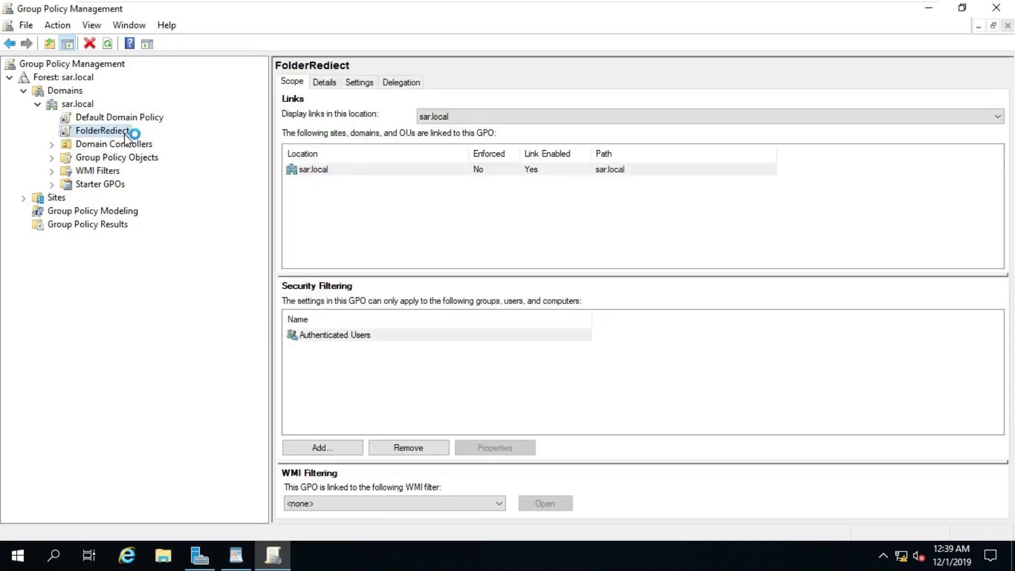
Open the FolderRediect GPO for editing in Group Policy Management Editor
{"action": "right_click", "coordinate": [124, 134]}
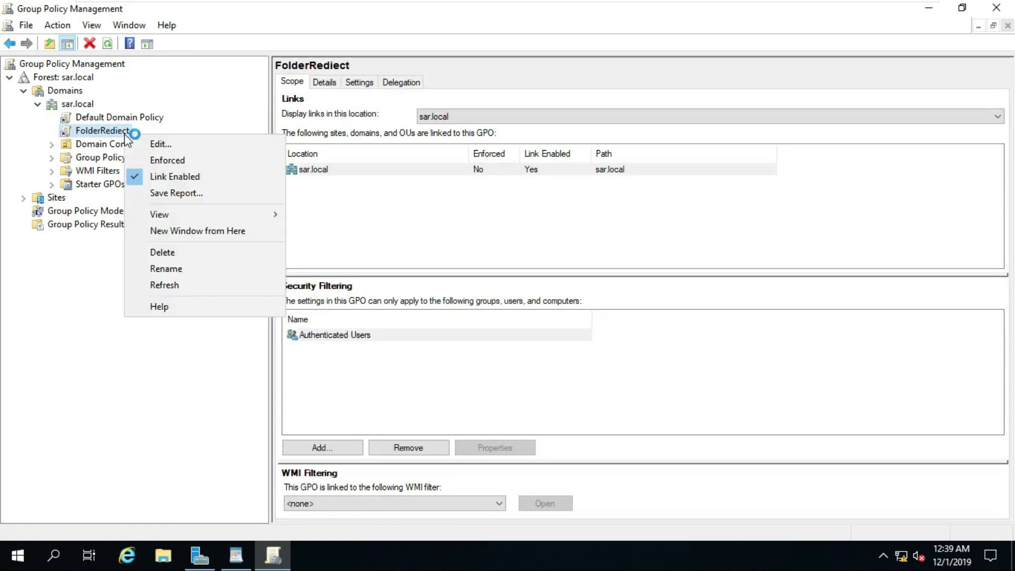
{"action": "left_click", "coordinate": [167, 147]}
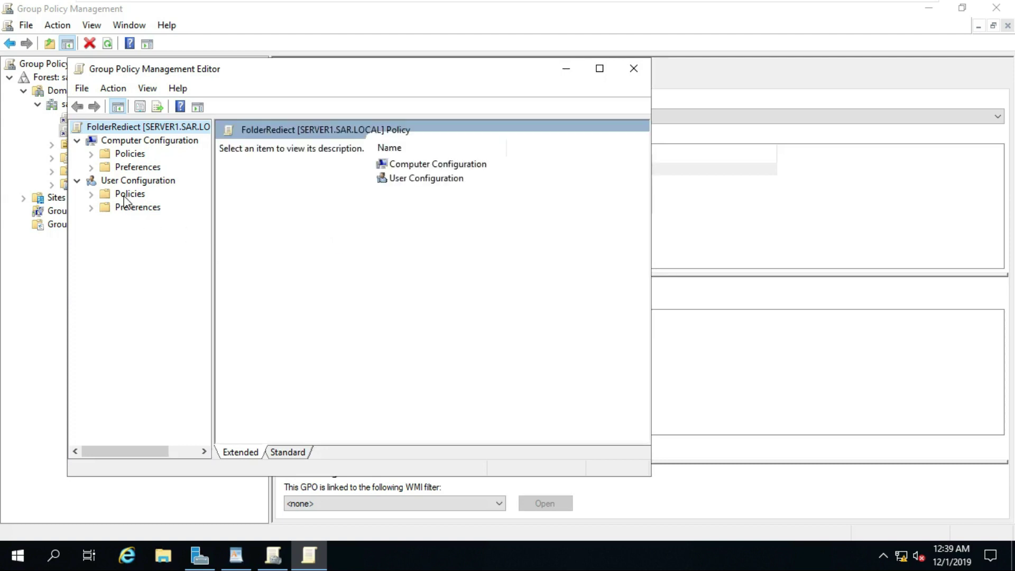
Expand User Configuration > Windows Settings > Folder Redirection and select Documents
{"action": "left_click", "coordinate": [127, 195]}
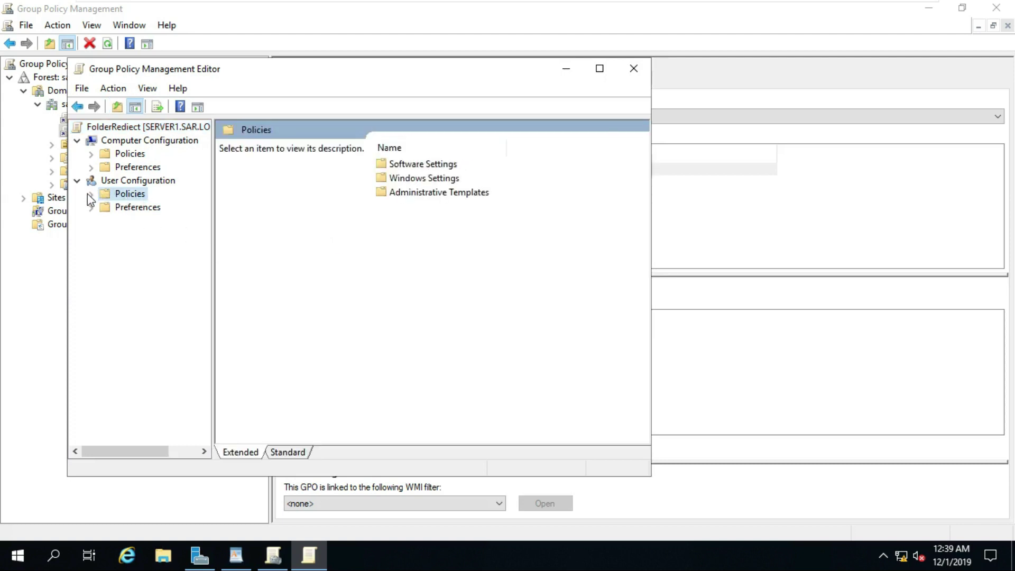
{"action": "left_click", "coordinate": [90, 194]}
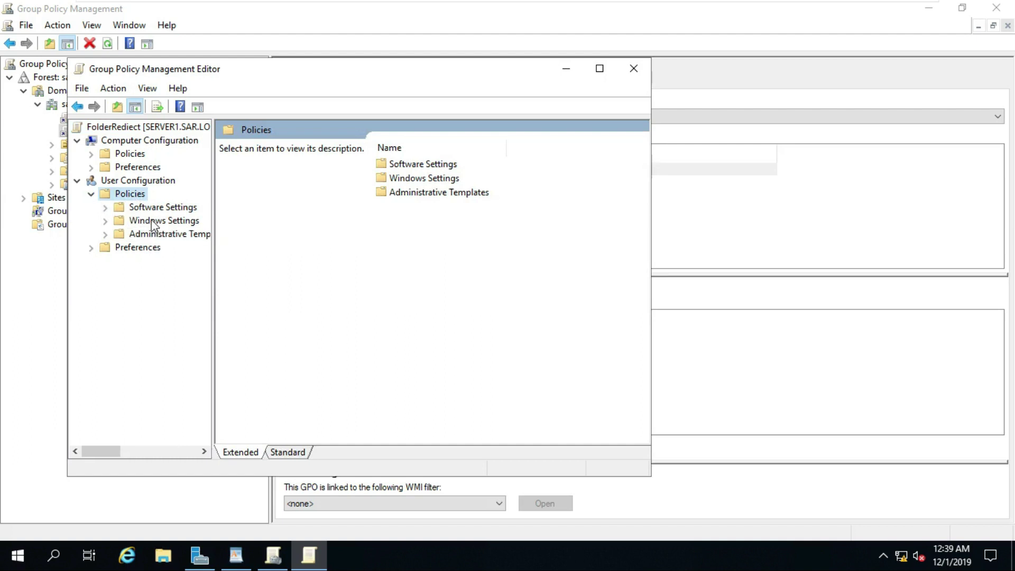
{"action": "left_click", "coordinate": [154, 222]}
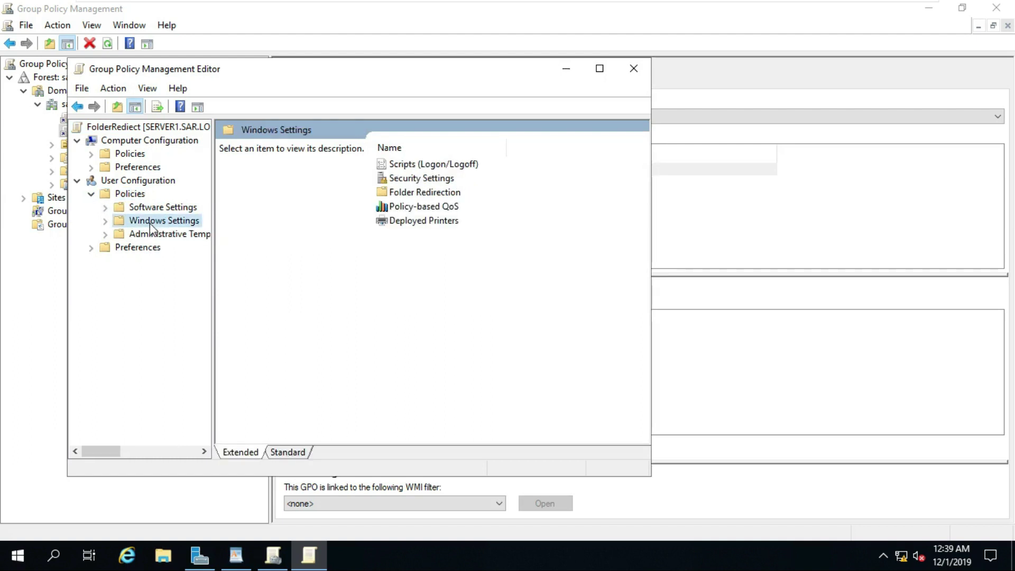
{"action": "left_click", "coordinate": [105, 221]}
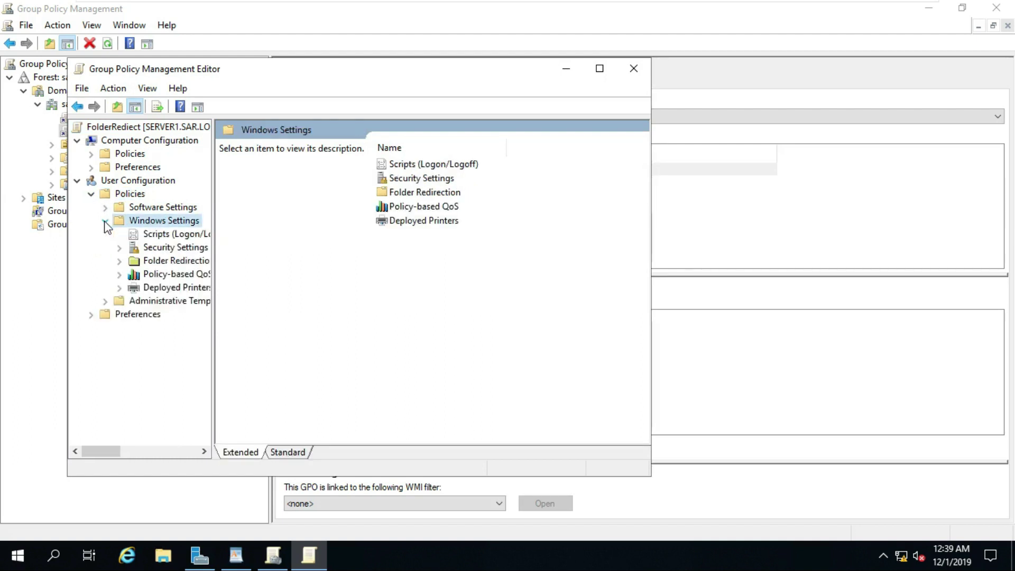
{"action": "left_click", "coordinate": [180, 261]}
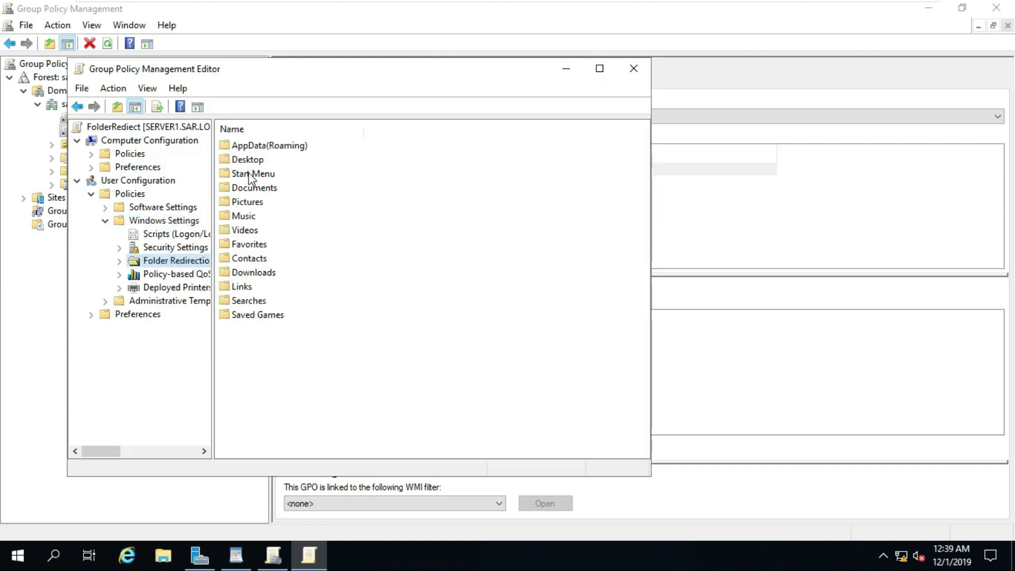
{"action": "left_click", "coordinate": [252, 191]}
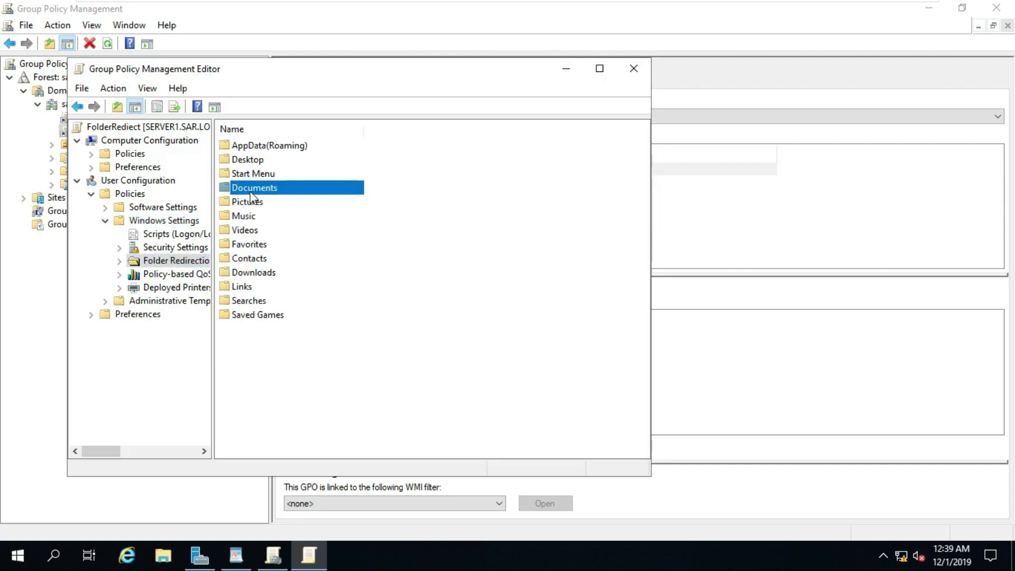
Set Documents redirection to Basic, redirecting everyone's folder to the same location
{"action": "right_click", "coordinate": [271, 196]}
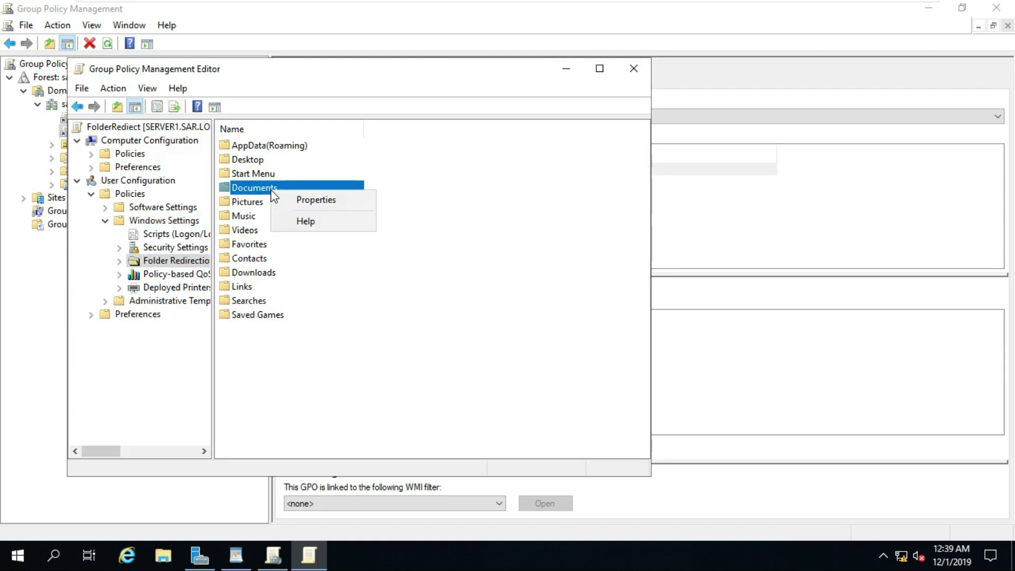
{"action": "left_click", "coordinate": [313, 201]}
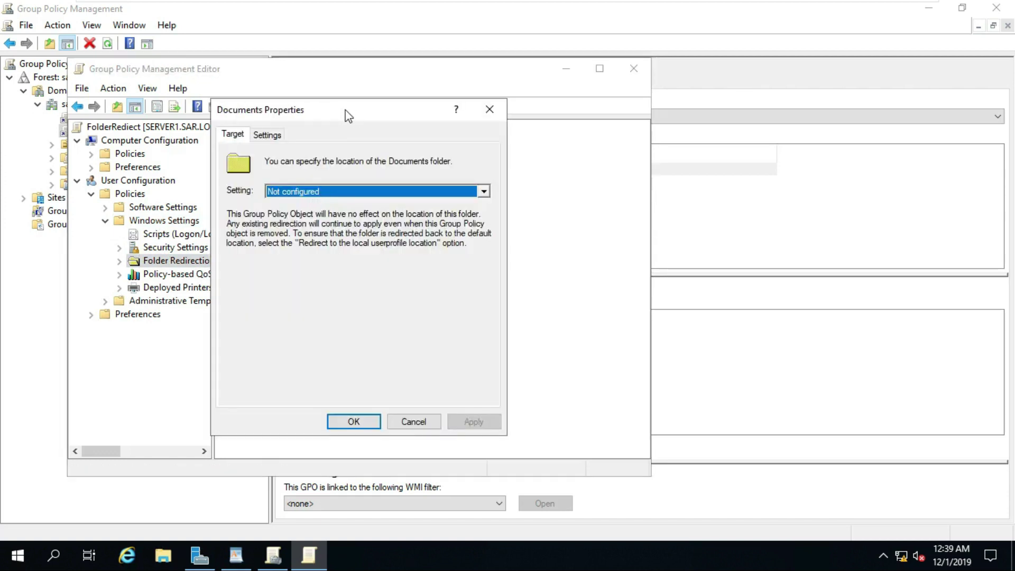
{"action": "left_click_drag", "start_coordinate": [347, 116], "coordinate": [492, 106]}
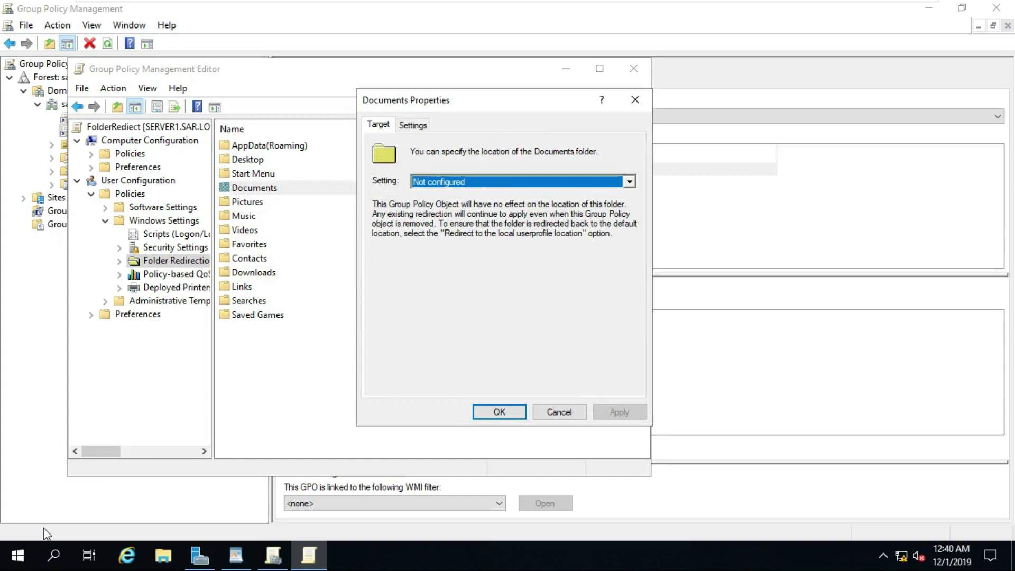
{"action": "left_click", "coordinate": [628, 182]}
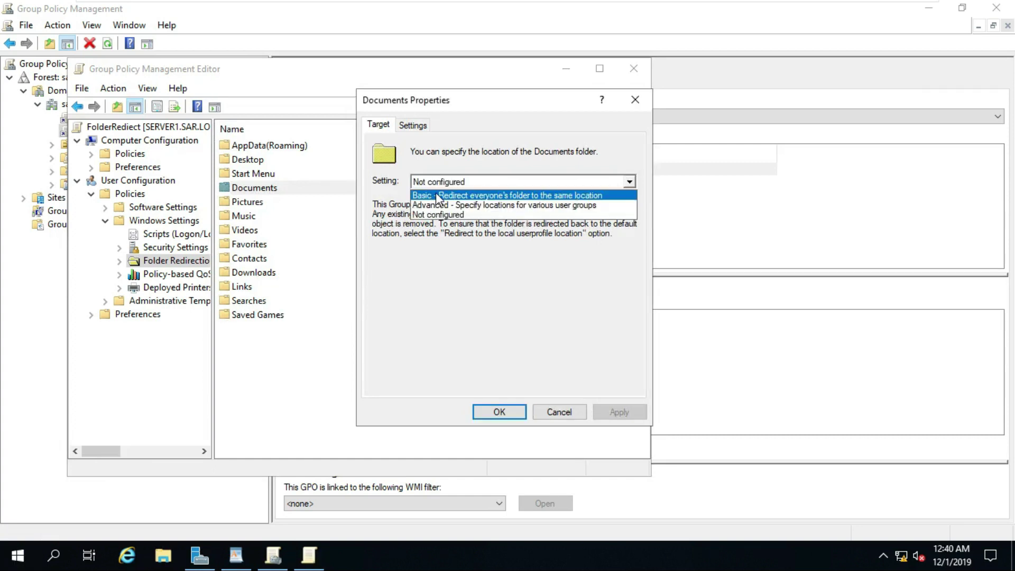
{"action": "left_click", "coordinate": [500, 198]}
Paste \\server1\FDR as the root path, apply it and accept the warning
{"action": "right_click", "coordinate": [404, 308]}
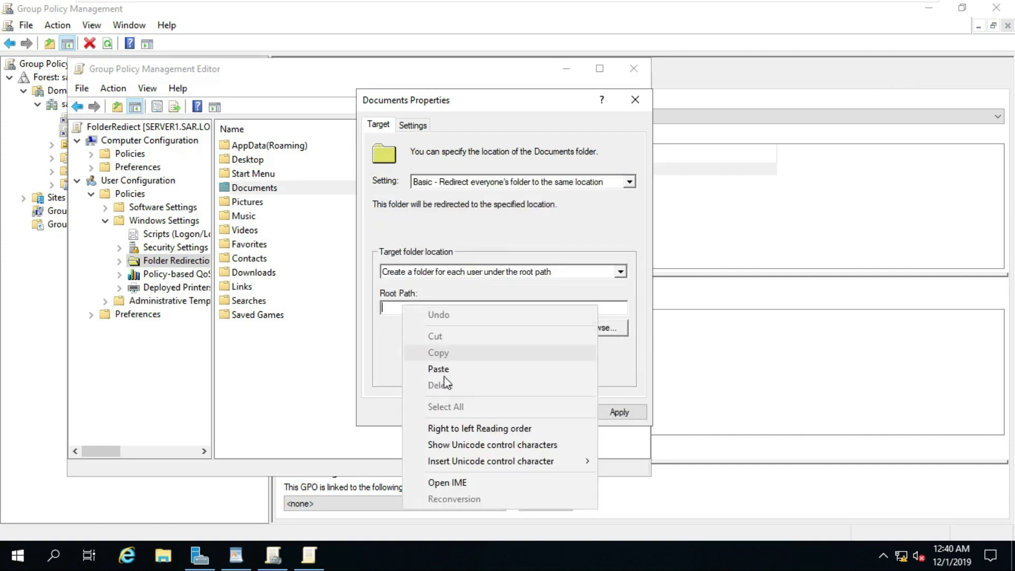
{"action": "left_click", "coordinate": [444, 371]}
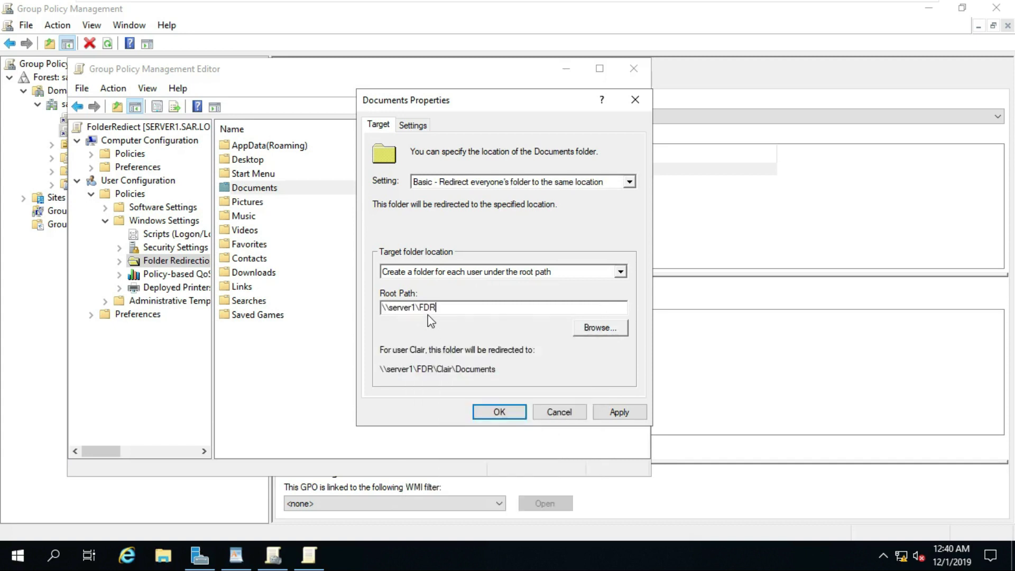
{"action": "left_click", "coordinate": [609, 411]}
{"action": "left_click", "coordinate": [575, 352]}
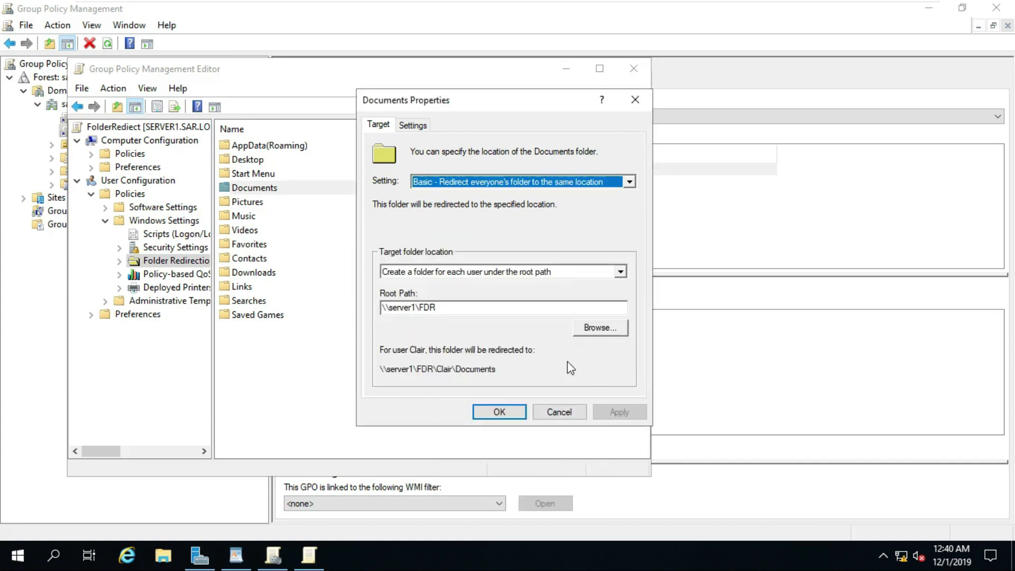
{"action": "left_click", "coordinate": [497, 412]}
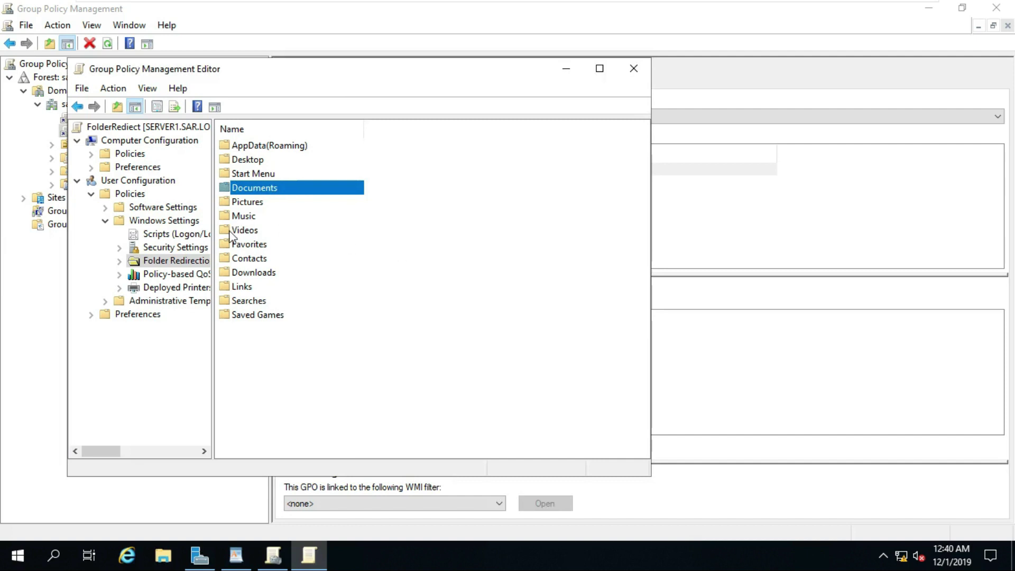
Set Downloads redirection to Basic, redirecting everyone's folder to the same location
{"action": "left_click", "coordinate": [264, 275]}
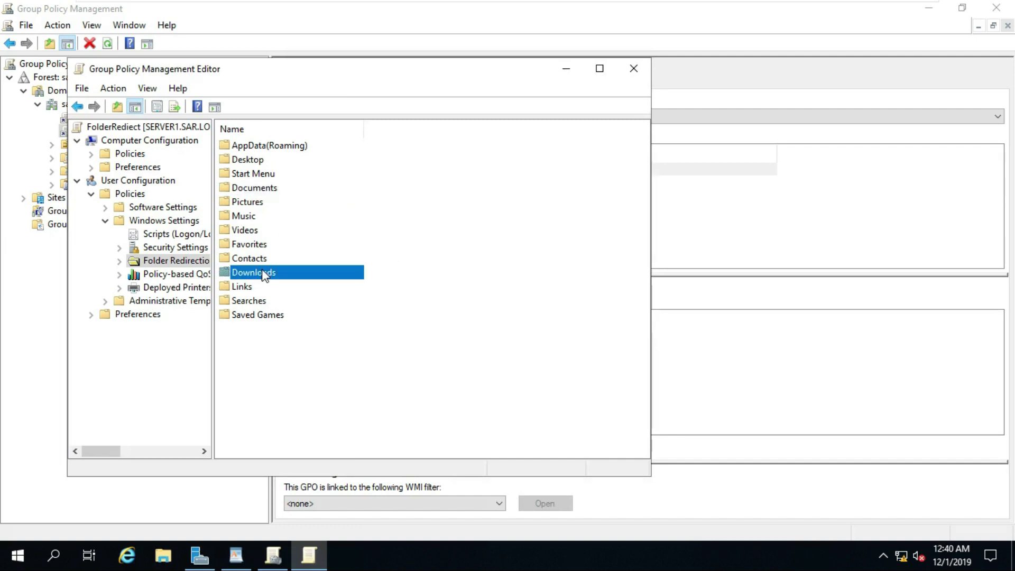
{"action": "right_click", "coordinate": [263, 269]}
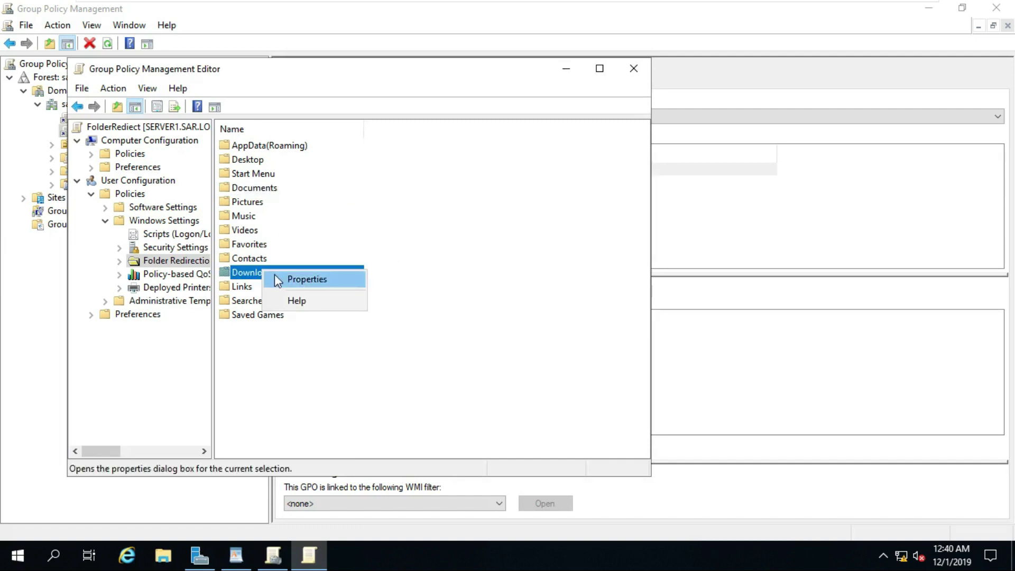
{"action": "left_click", "coordinate": [324, 282]}
{"action": "left_click", "coordinate": [466, 184]}
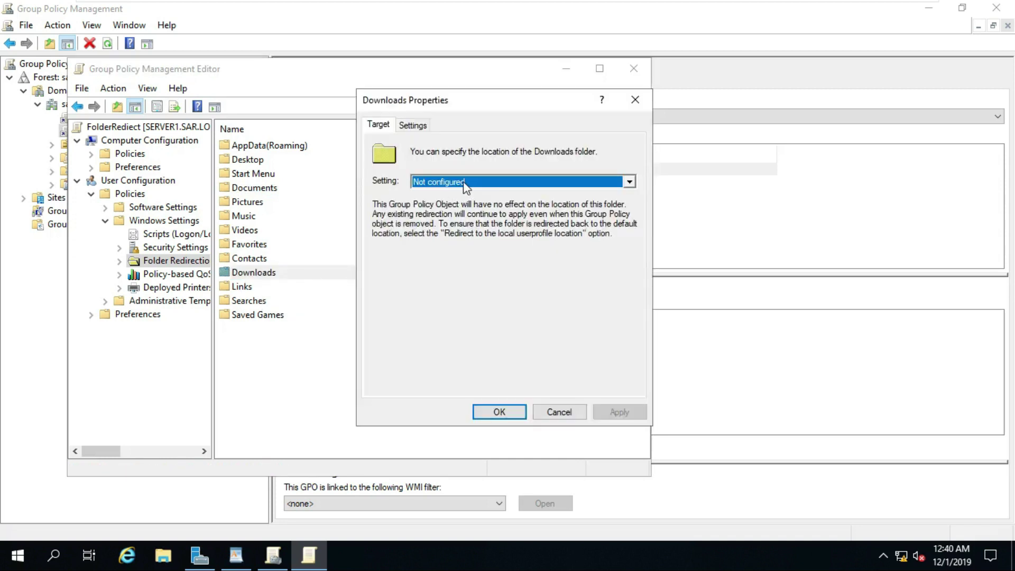
{"action": "left_click", "coordinate": [461, 199]}
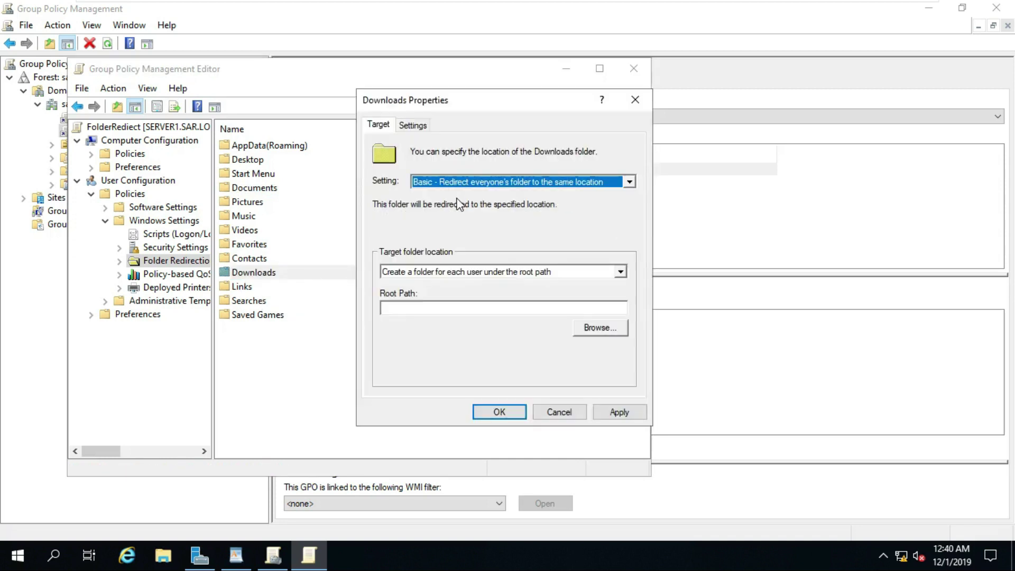
Paste the \\server1\FDR root path for Downloads, apply it and accept the warning
{"action": "right_click", "coordinate": [414, 307]}
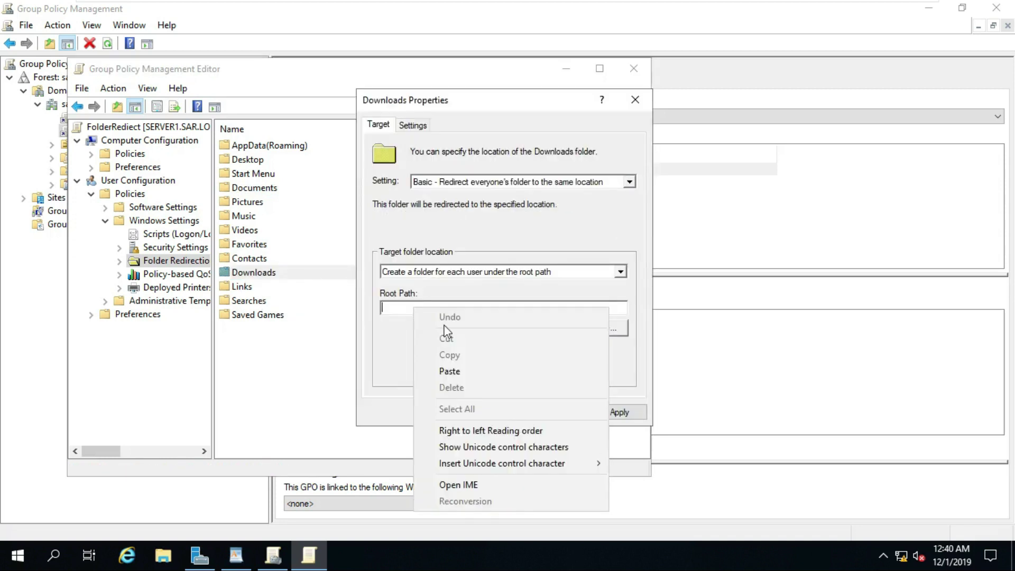
{"action": "left_click", "coordinate": [452, 370]}
{"action": "left_click", "coordinate": [618, 412]}
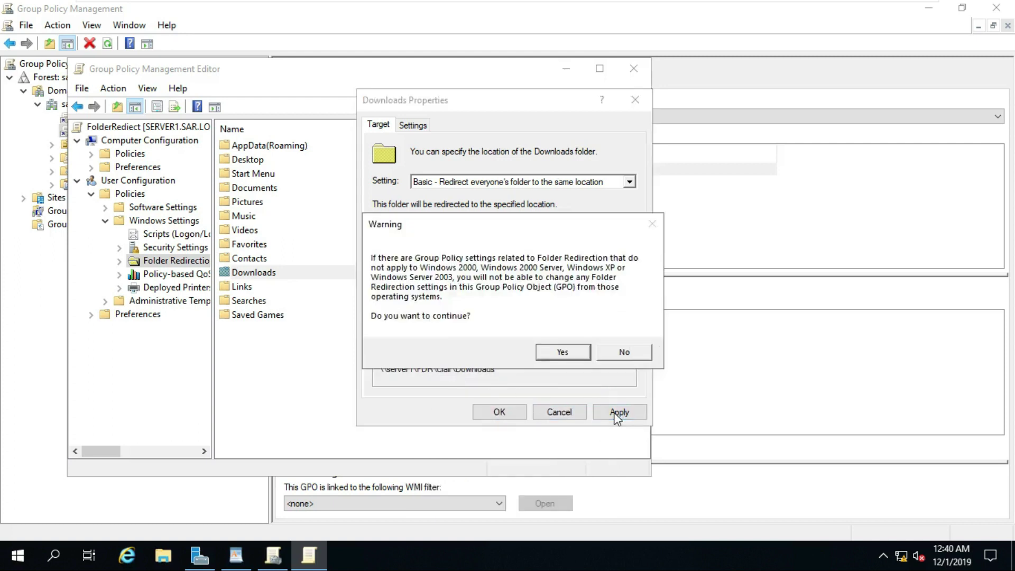
{"action": "left_click", "coordinate": [564, 352]}
{"action": "left_click", "coordinate": [502, 413]}
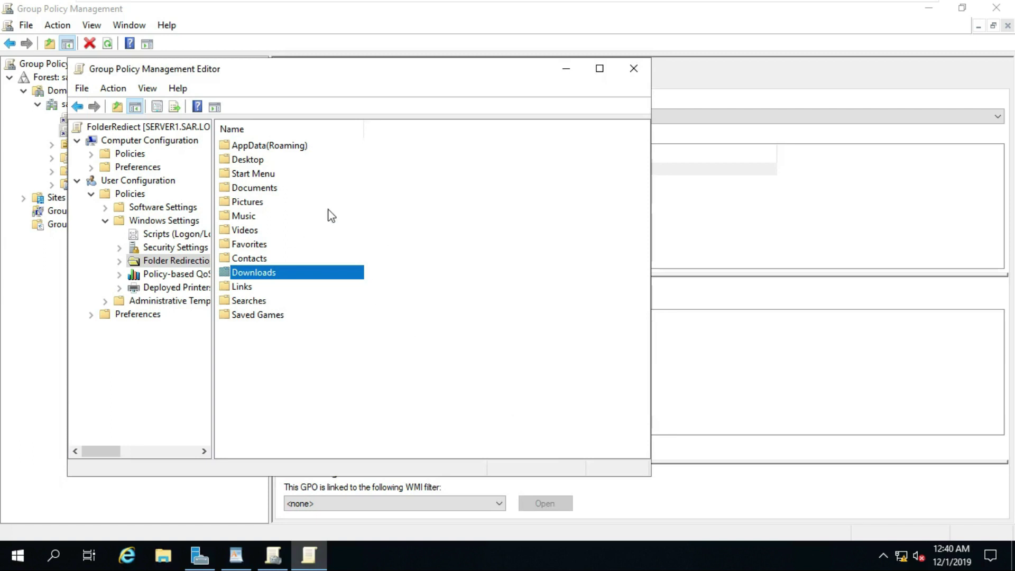
Close the policy consoles and run gpupdate from the Run box to refresh group policy
{"action": "left_click", "coordinate": [639, 67]}
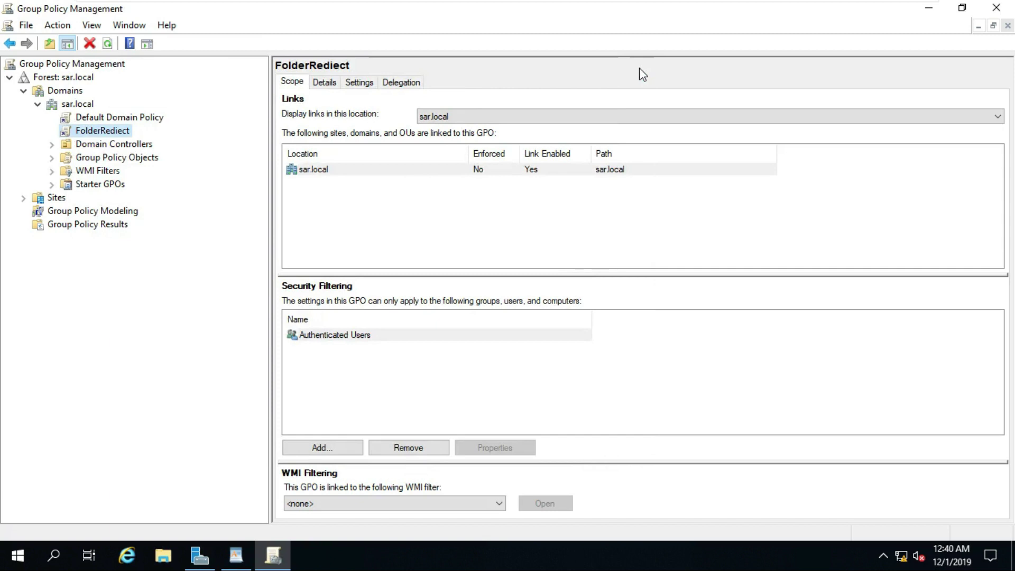
{"action": "left_click", "coordinate": [996, 8]}
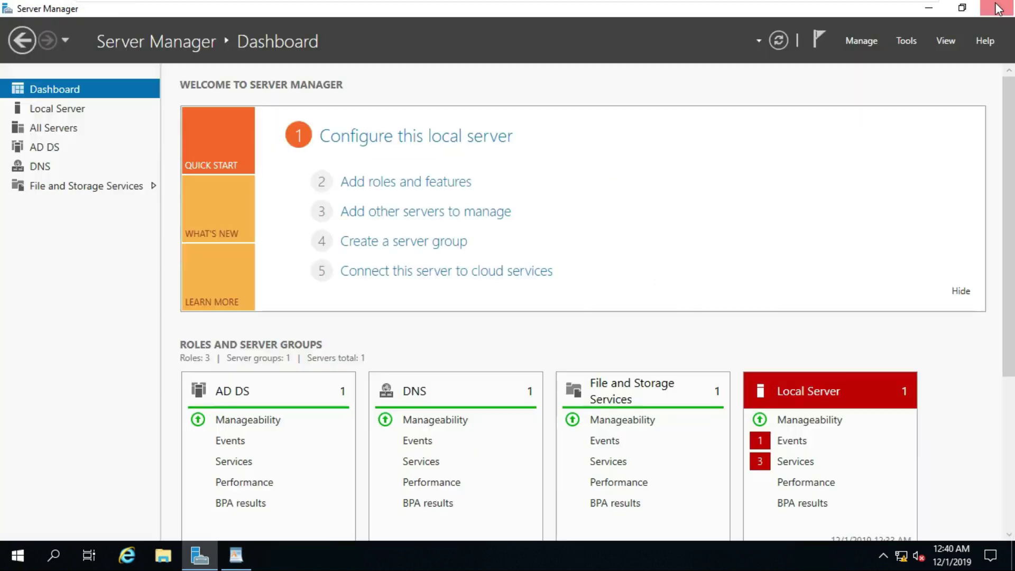
{"action": "right_click", "coordinate": [17, 558]}
{"action": "left_click", "coordinate": [87, 480]}
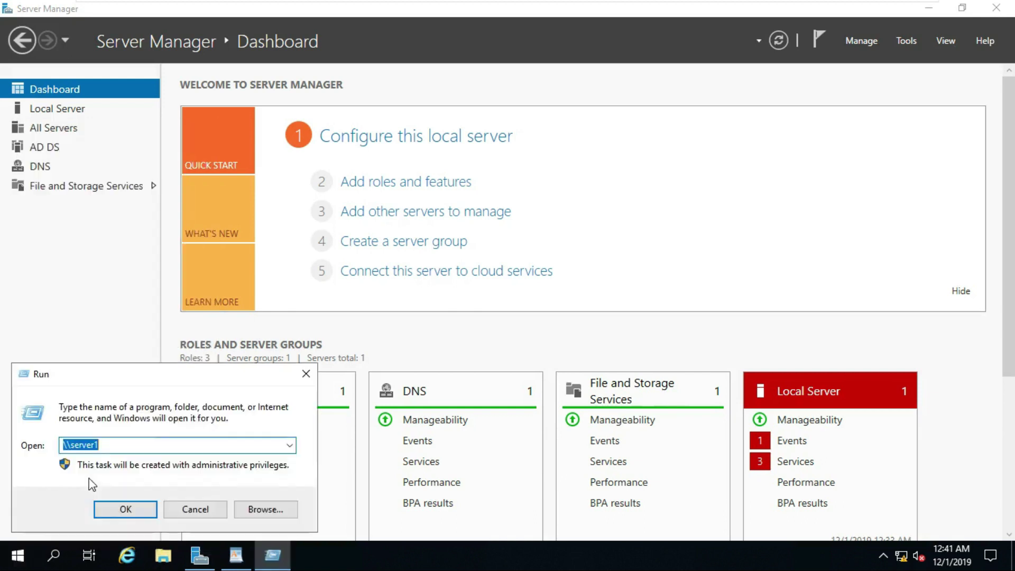
{"action": "type", "text": "gpup"}
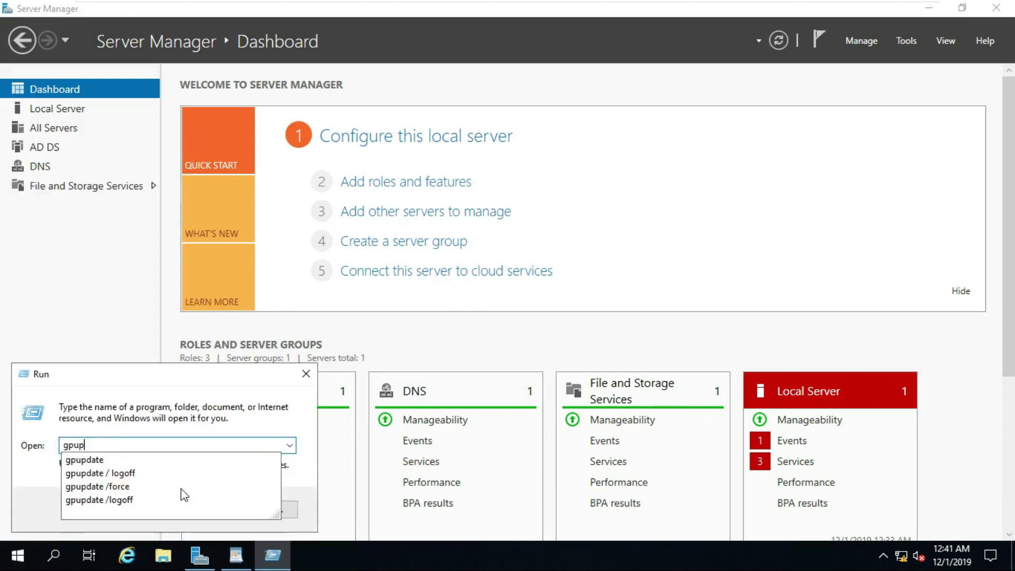
{"action": "type", "text": "date"}
{"action": "key", "text": "Return"}
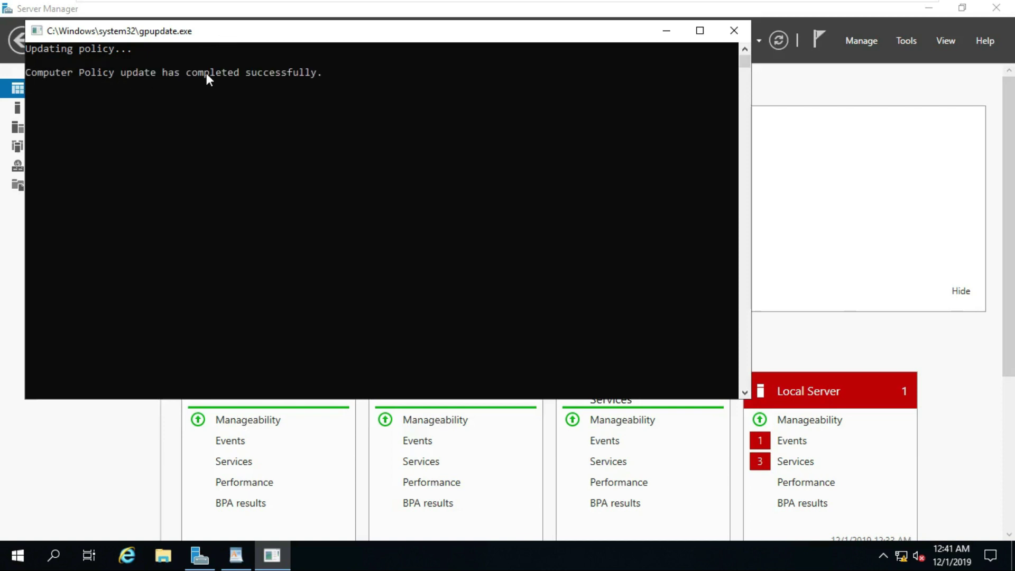
Launch a command prompt from the Run box
{"action": "key", "text": "super+r"}
{"action": "type", "text": "cmd"}
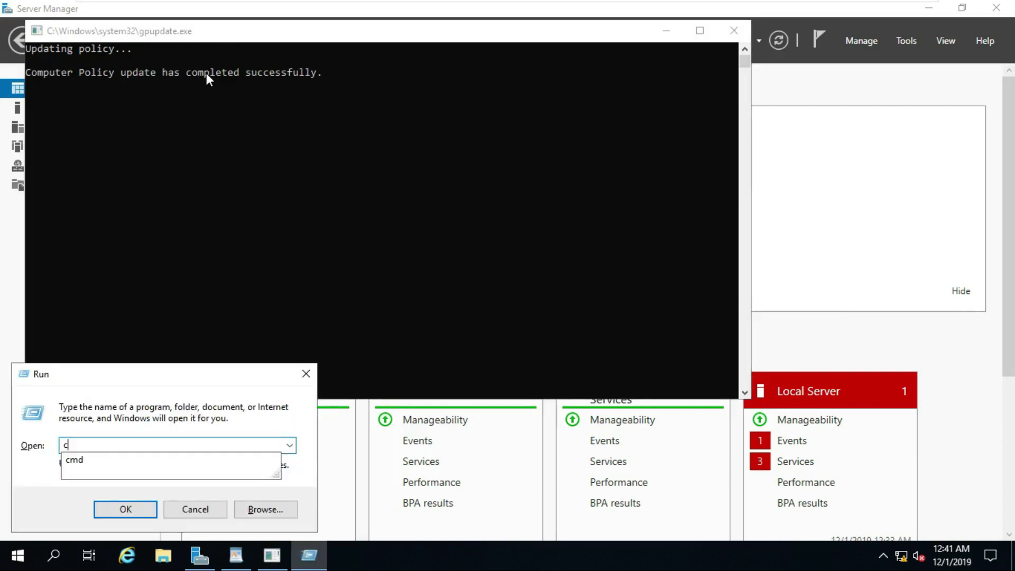
{"action": "key", "text": "Return"}
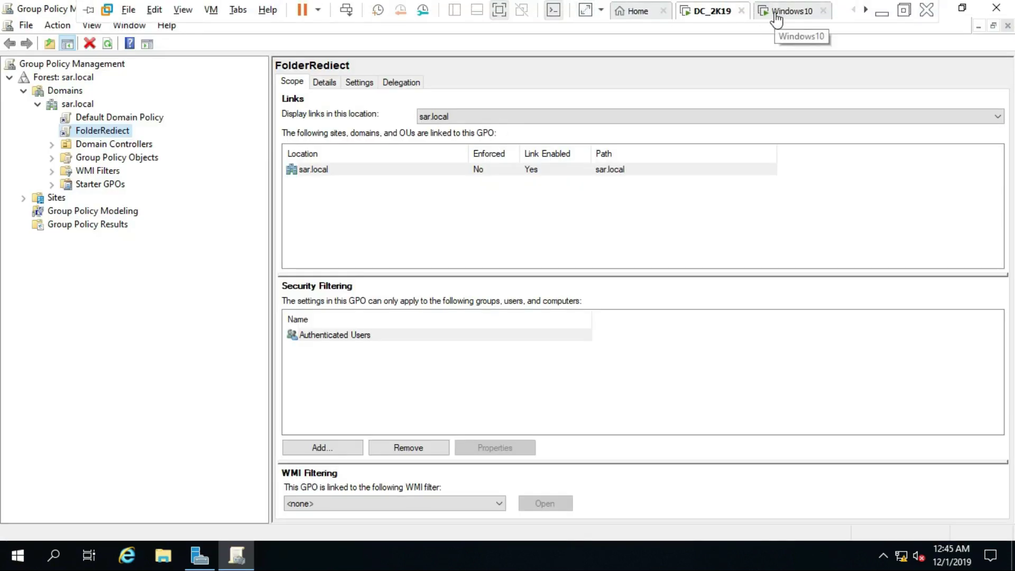
Sign in to the Windows 10 client as the domain user rohit via Other user
{"action": "left_click", "coordinate": [777, 16]}
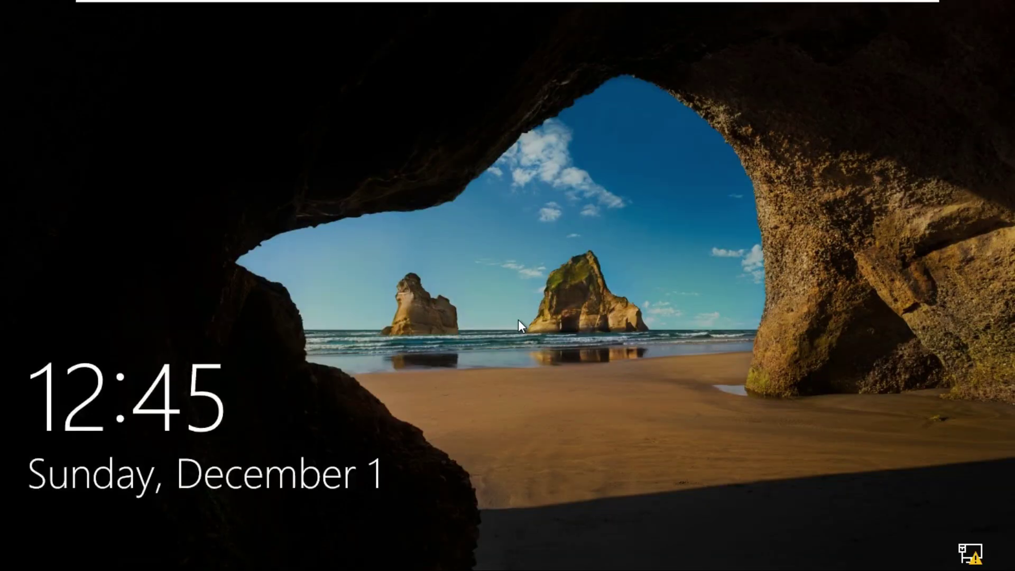
{"action": "left_click", "coordinate": [518, 320]}
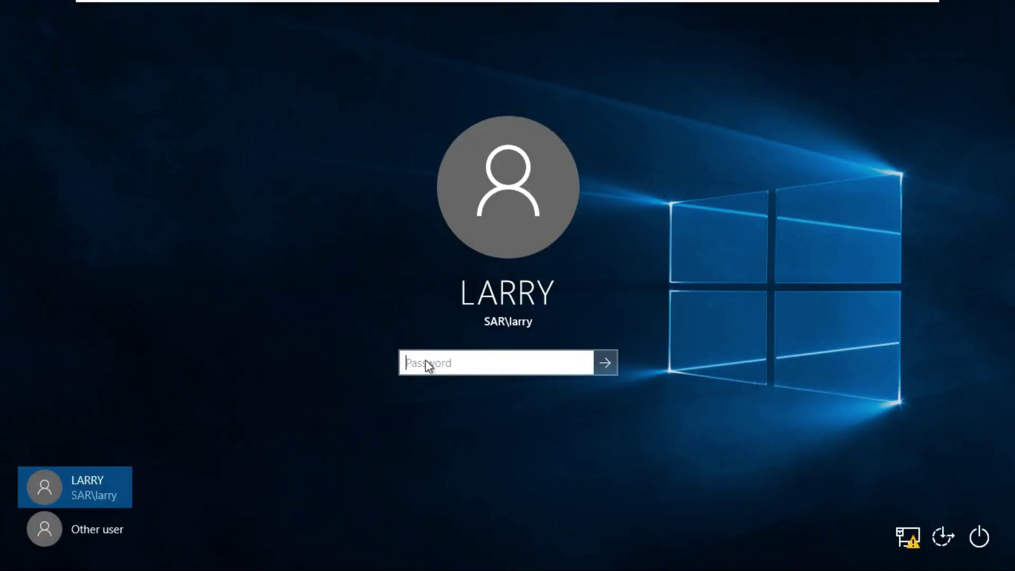
{"action": "left_click", "coordinate": [102, 533]}
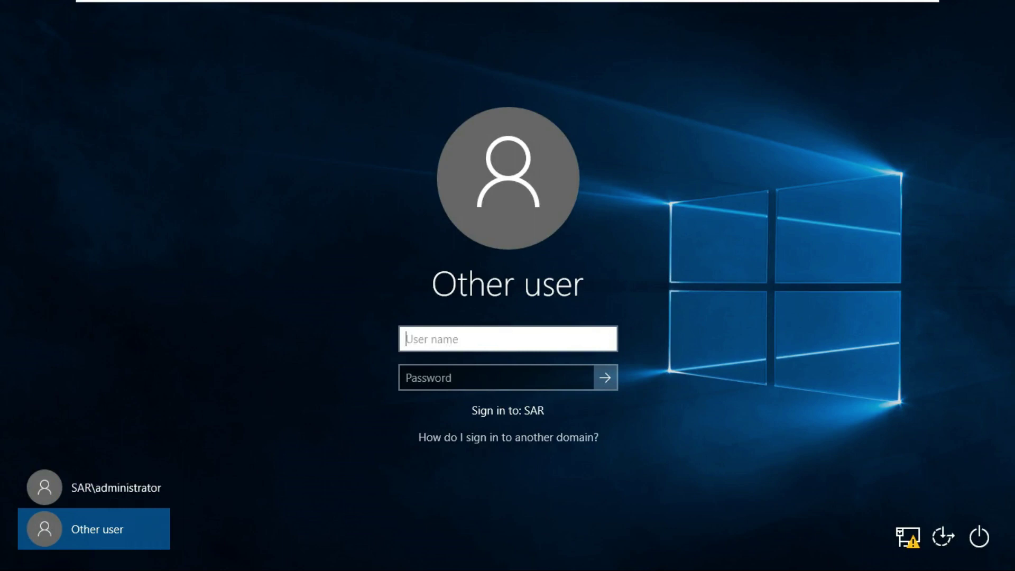
{"action": "type", "text": "rohit"}
{"action": "key", "text": "Tab"}
{"action": "type", "text": "•"}
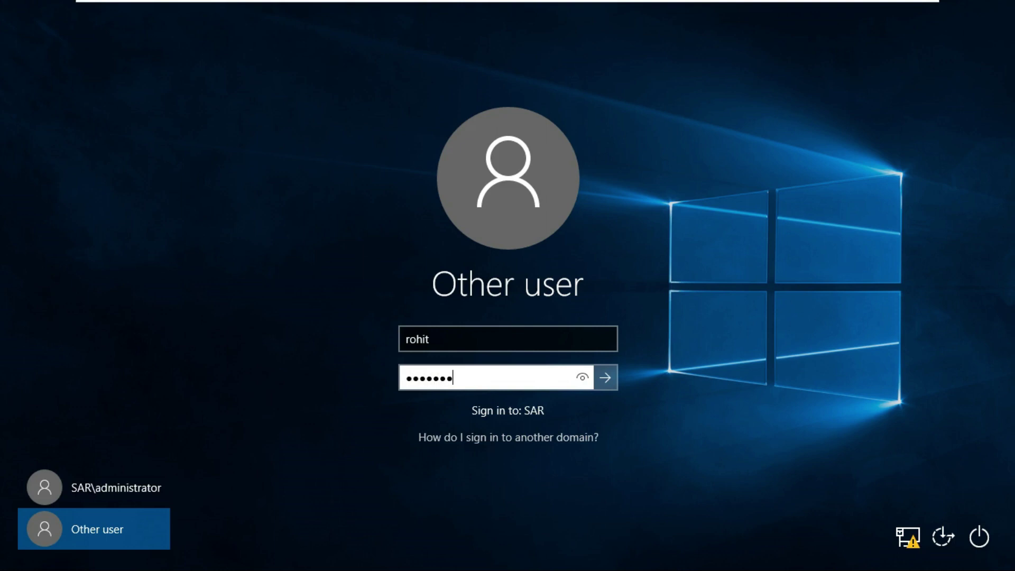
{"action": "key", "text": "Return"}
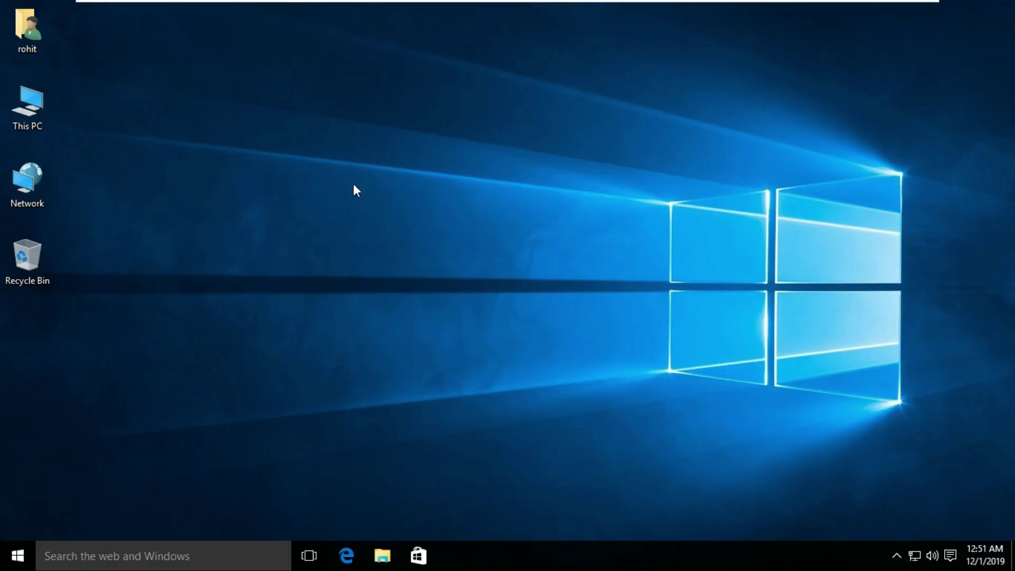
Open rohit's user folder and check the properties of the selected Documents, Downloads and Favorites folders
{"action": "double_click", "coordinate": [34, 43]}
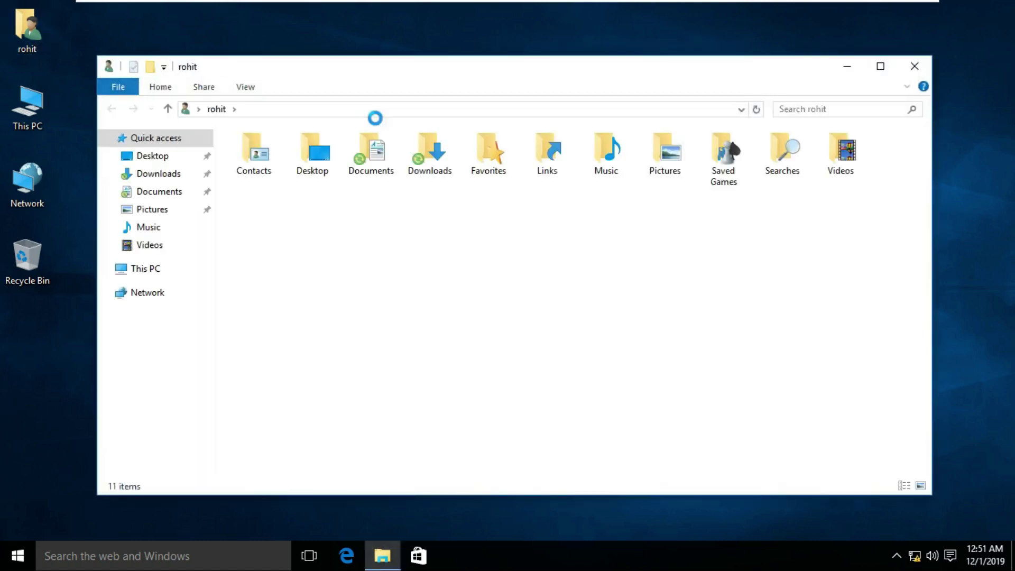
{"action": "left_click", "coordinate": [363, 173]}
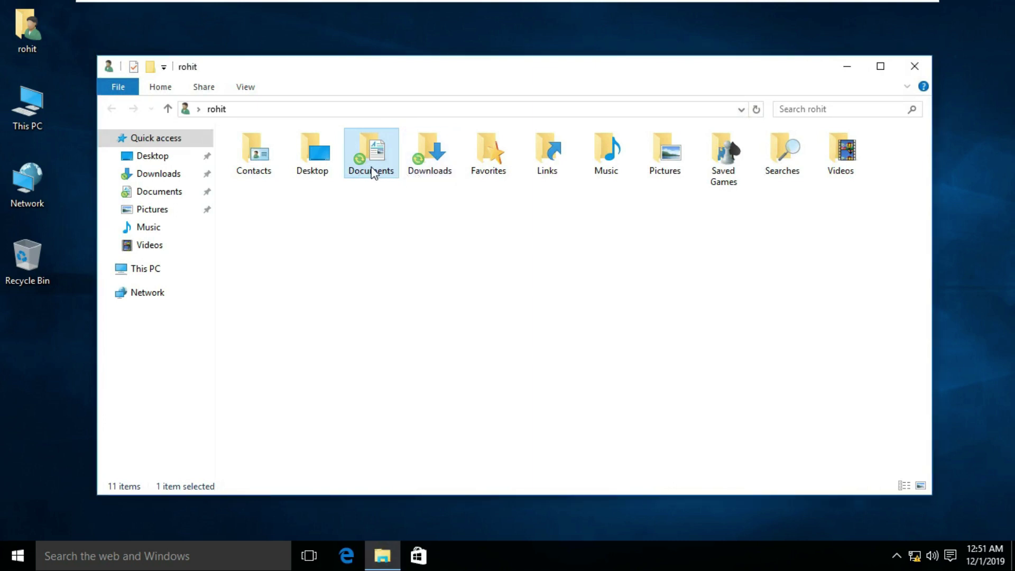
{"action": "left_click_drag", "start_coordinate": [515, 346], "coordinate": [372, 167]}
{"action": "right_click", "coordinate": [371, 167]}
{"action": "right_click", "coordinate": [373, 151]}
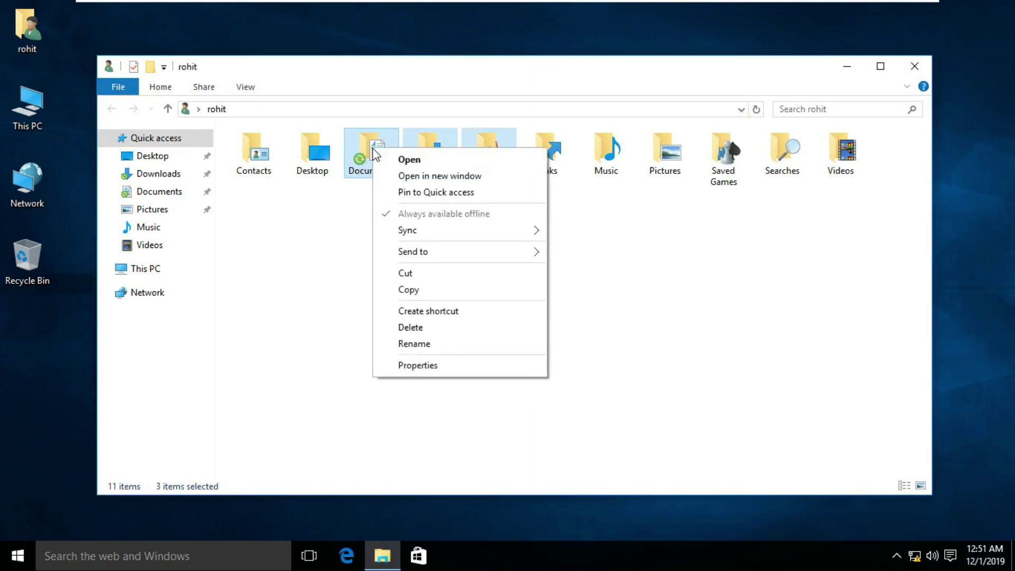
{"action": "left_click", "coordinate": [408, 365]}
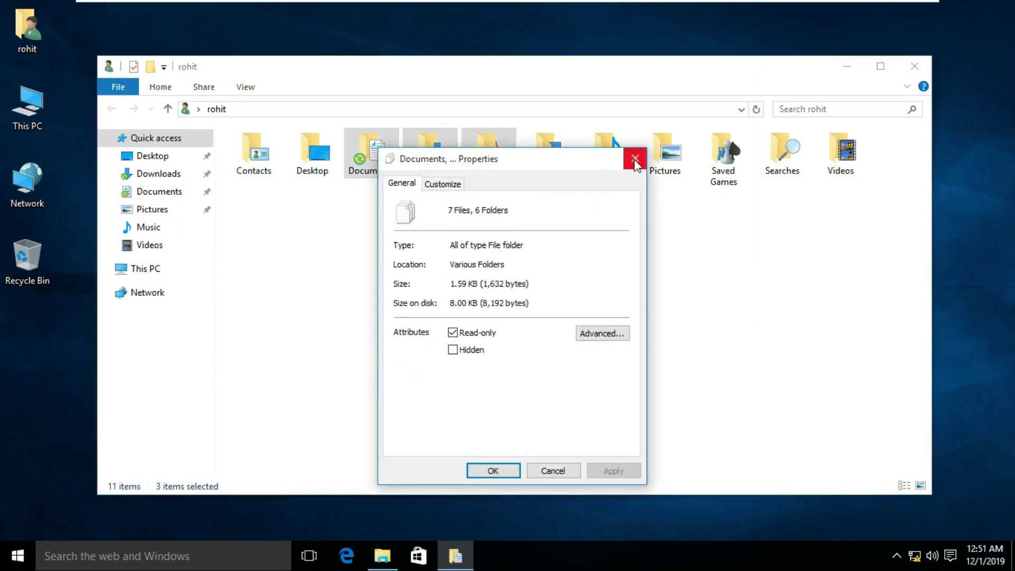
{"action": "left_click", "coordinate": [636, 163]}
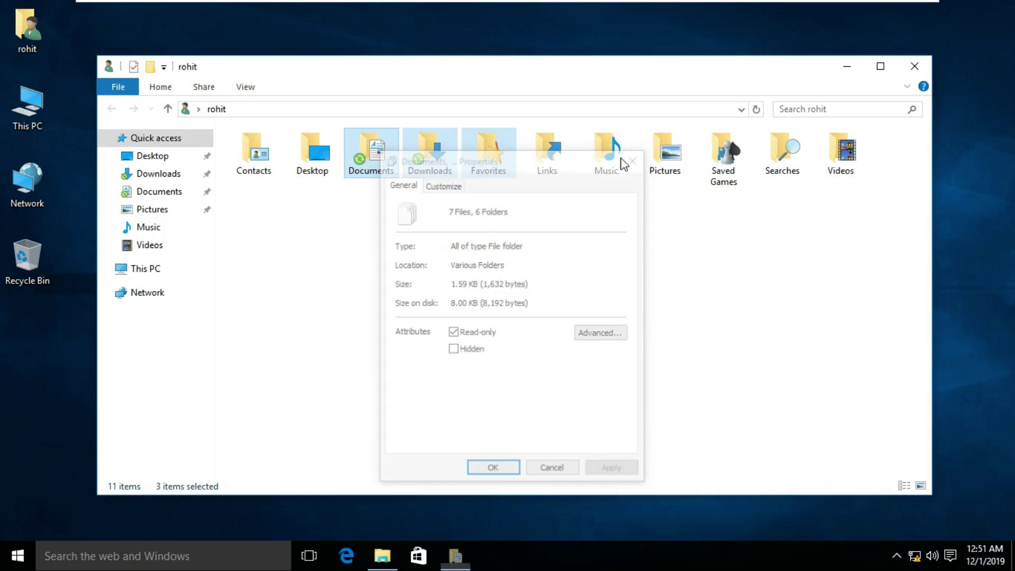
Browse into Documents, return to the user folder and select Downloads
{"action": "double_click", "coordinate": [373, 160]}
{"action": "left_click", "coordinate": [111, 109]}
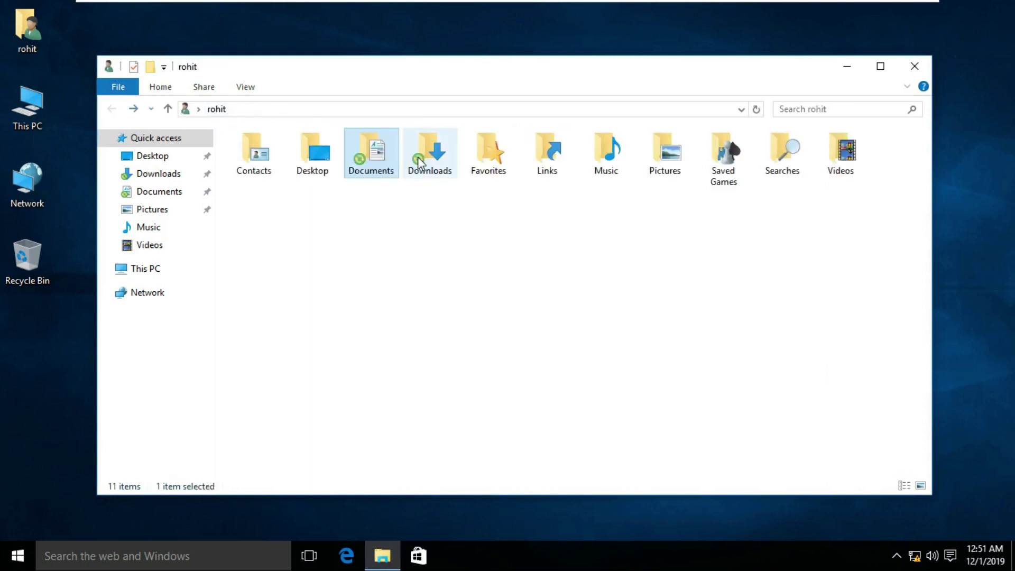
{"action": "left_click", "coordinate": [429, 162]}
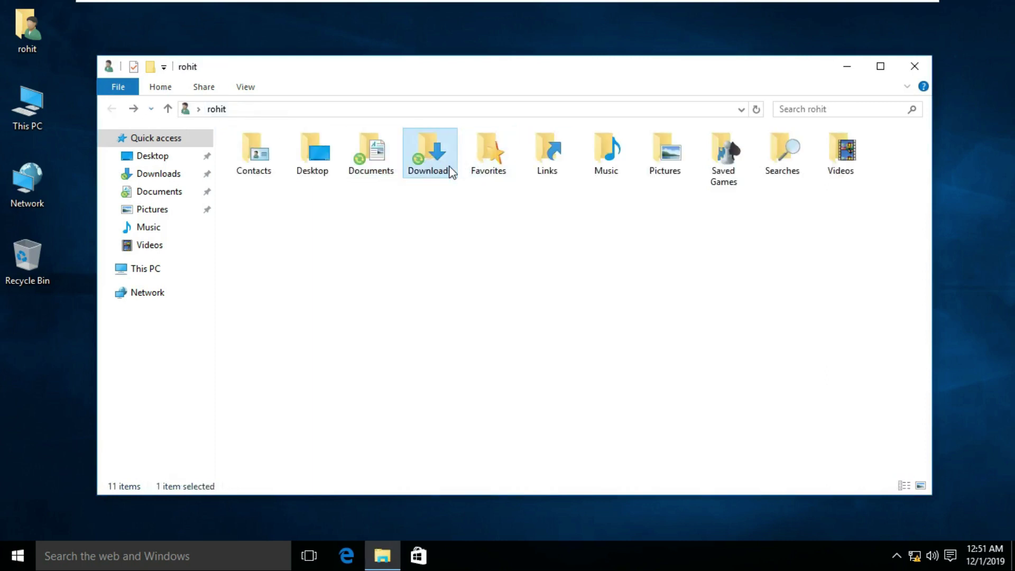
{"action": "right_click", "coordinate": [450, 173]}
{"action": "left_click", "coordinate": [488, 421]}
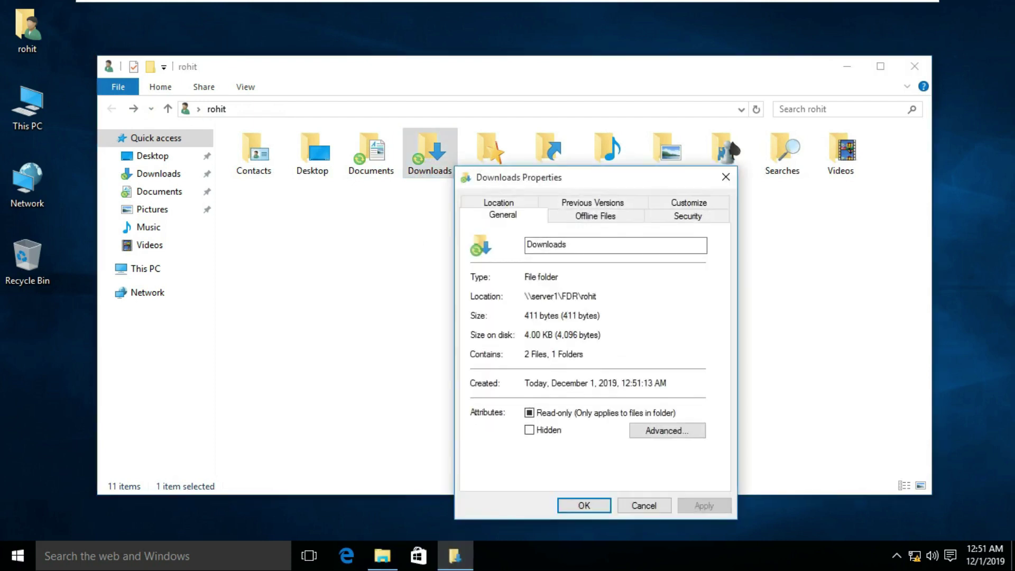
{"action": "left_click_drag", "start_coordinate": [598, 295], "coordinate": [531, 296]}
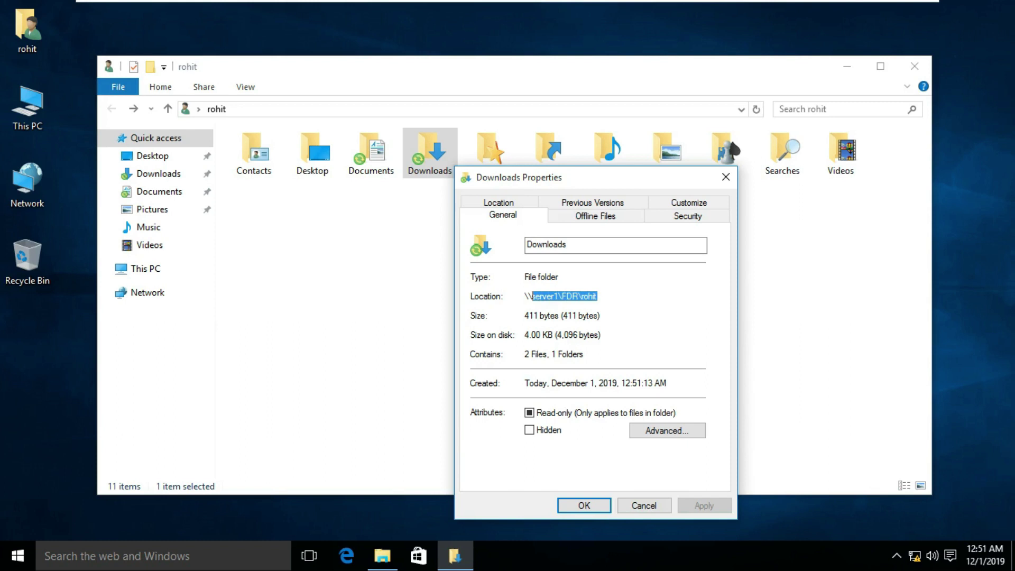
{"action": "left_click", "coordinate": [531, 296]}
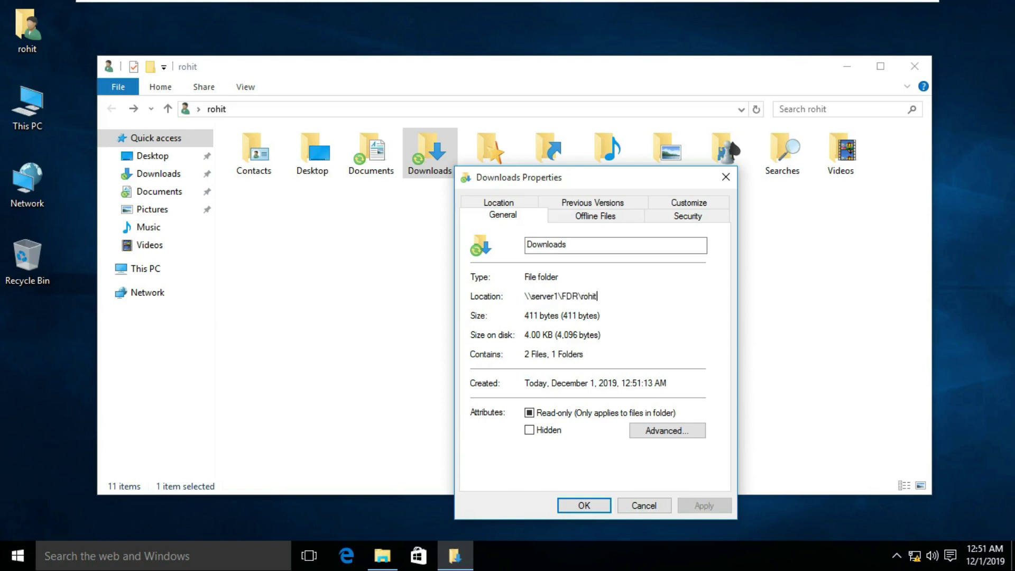
{"action": "left_click", "coordinate": [726, 178]}
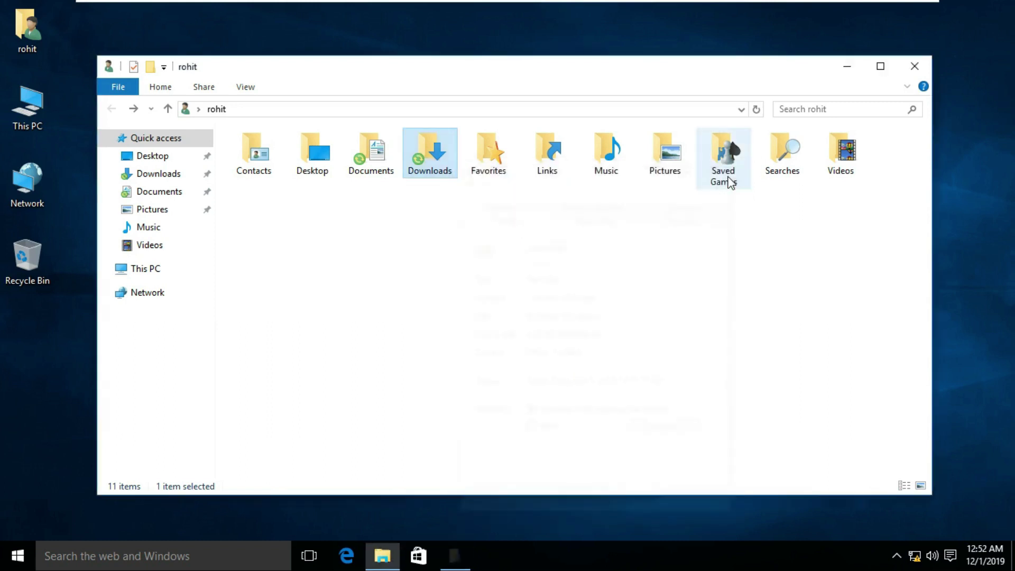